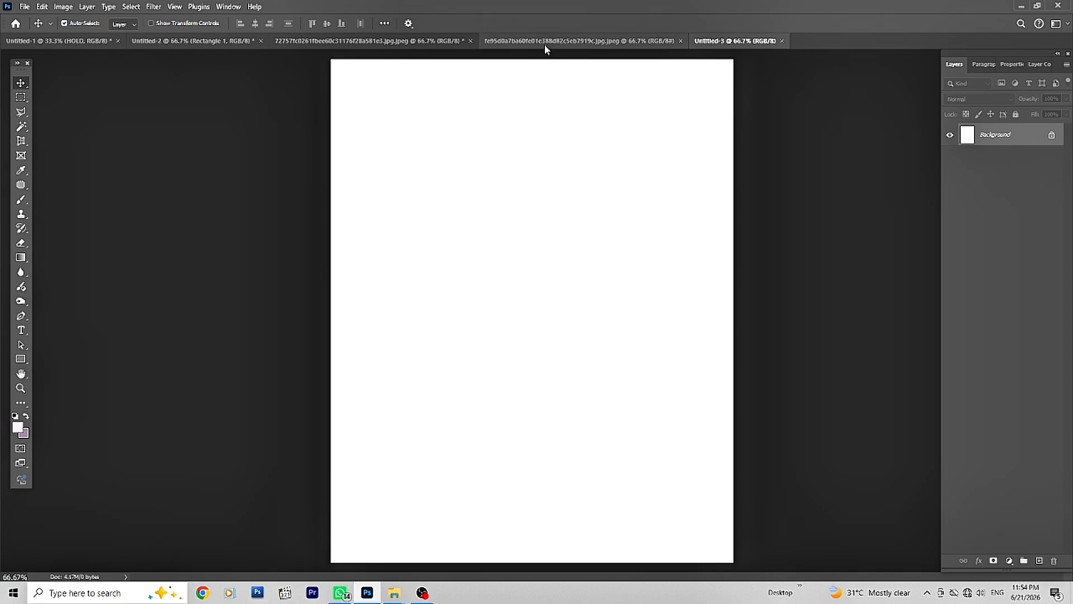
Step: Copy a rectangular patch of forest background above the woman in the forest couple photo and paste it into the blank Untitled-3 document
left_click(546, 44)
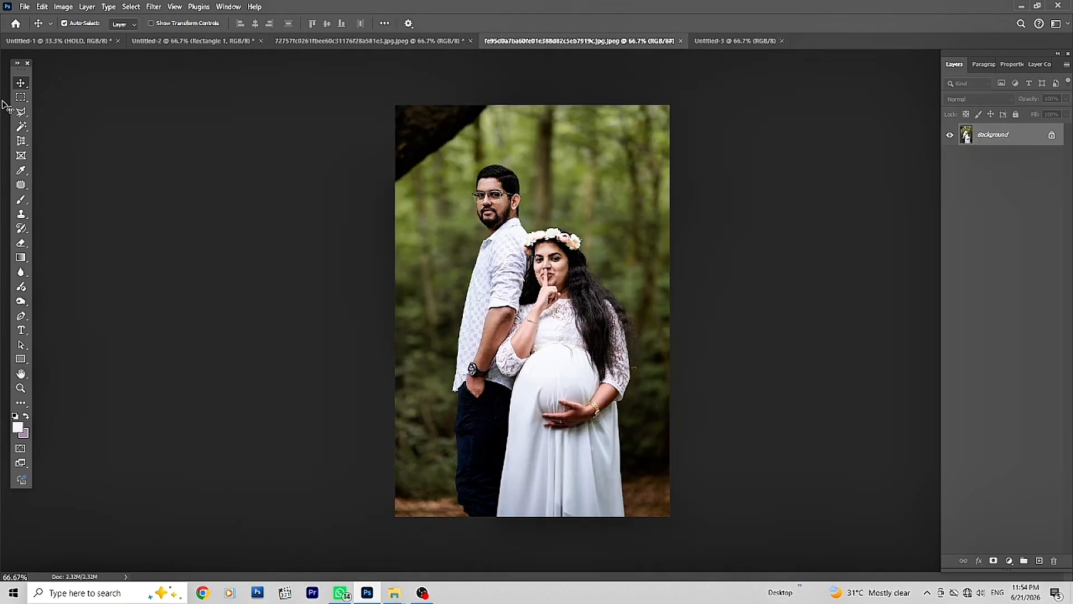
left_click(21, 97)
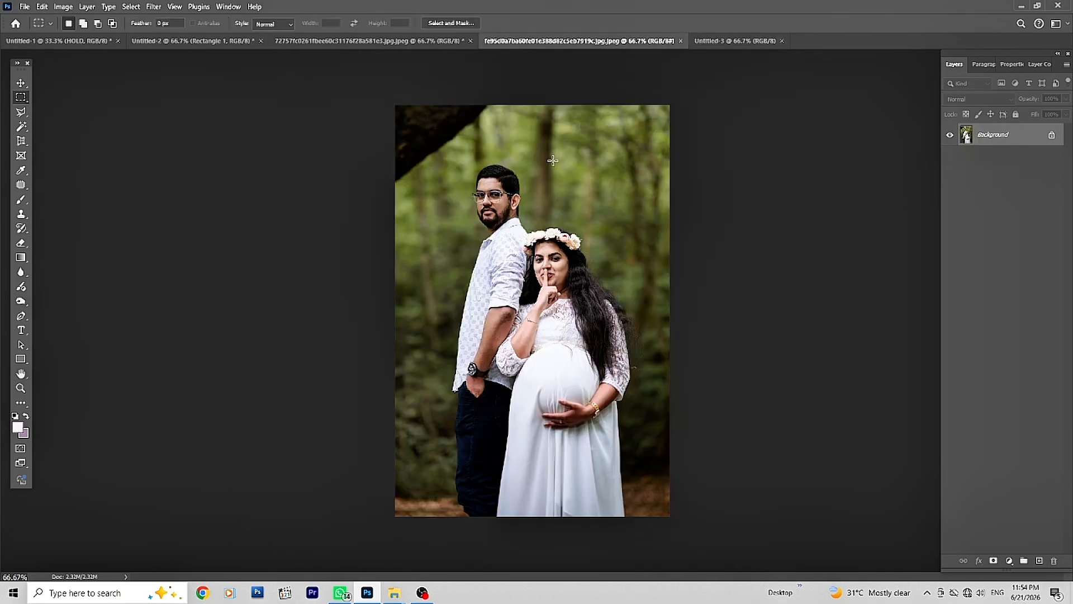
left_click_drag(549, 127, 635, 222)
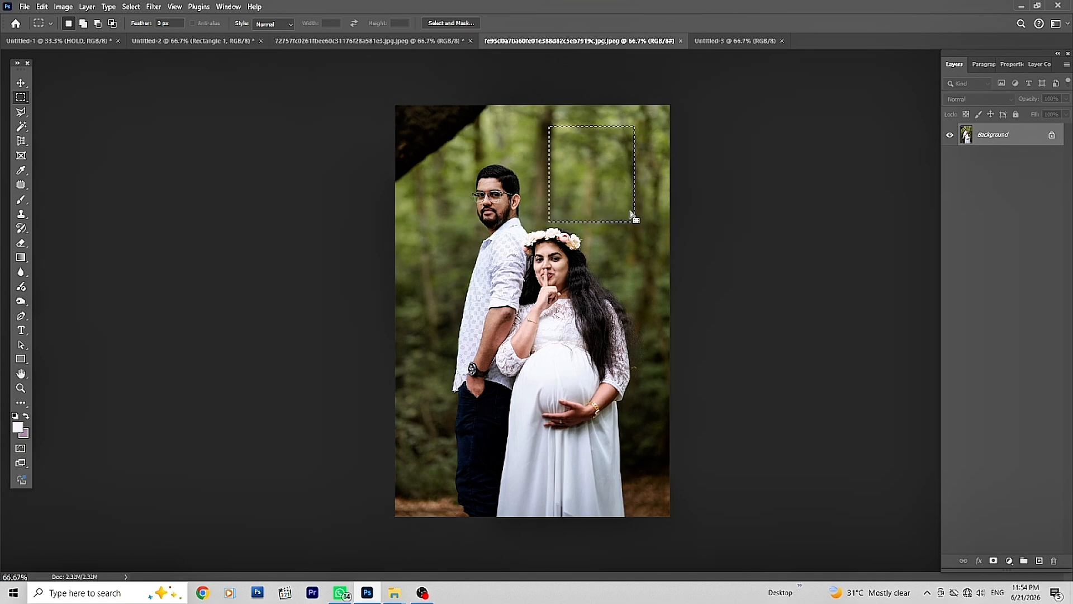
left_click(180, 50)
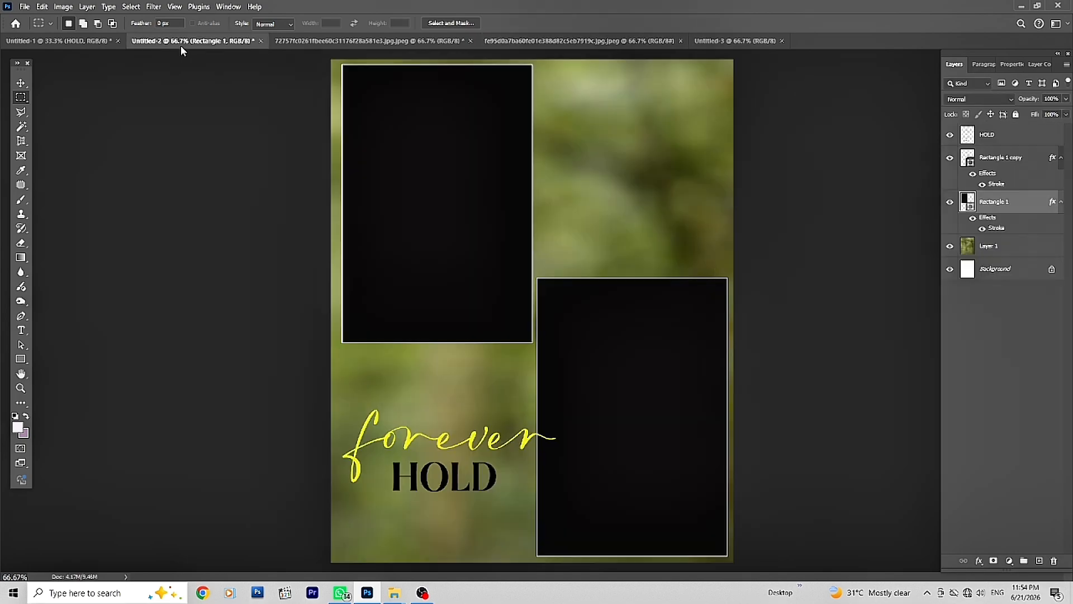
left_click(704, 43)
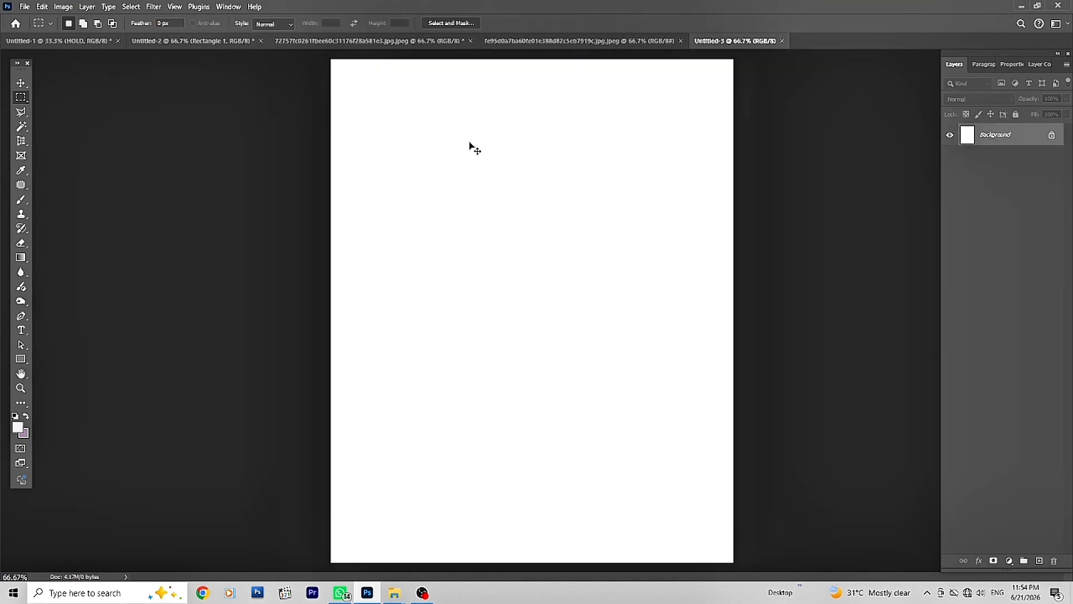
key("ctrl+v")
Step: Scale the pasted forest patch up to about 523% and position it to cover the whole canvas
key("ctrl+t")
left_click_drag(541, 306, 383, 103)
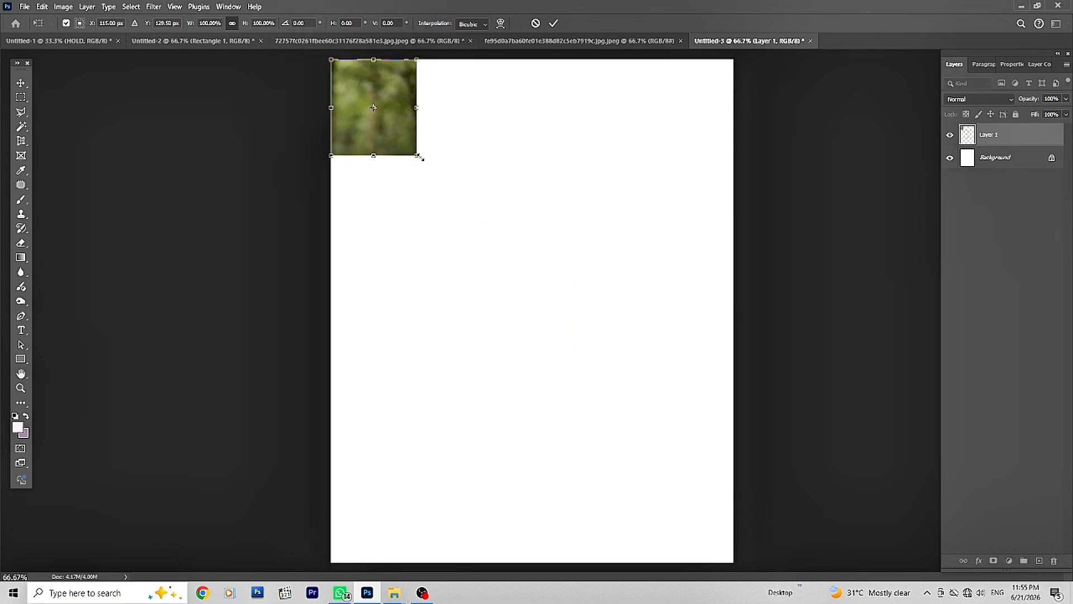
left_click_drag(419, 157, 760, 585)
left_click_drag(662, 472, 654, 472)
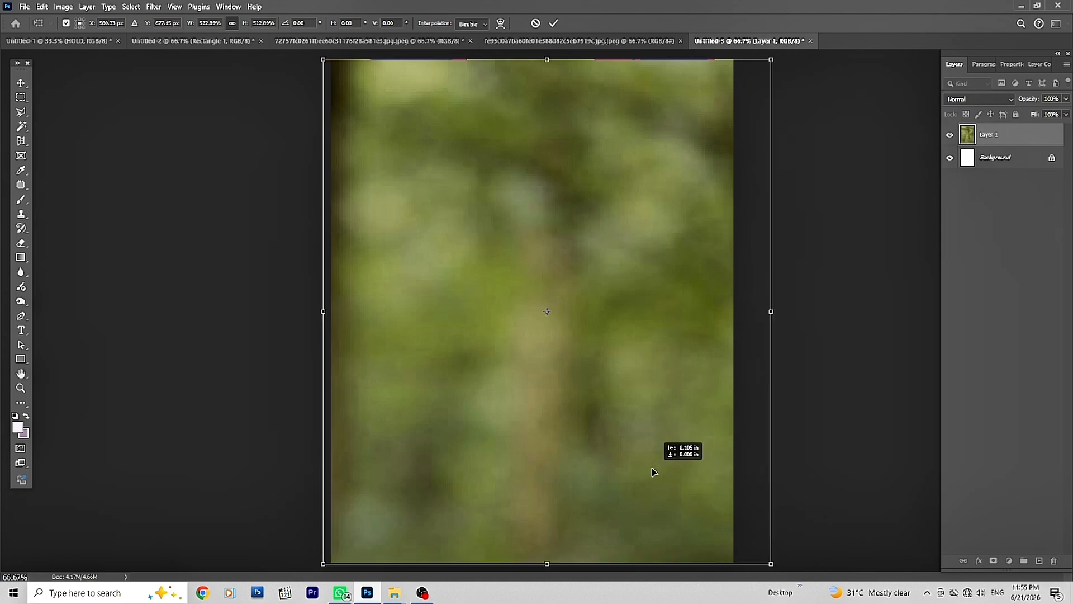
key("Return")
key("m")
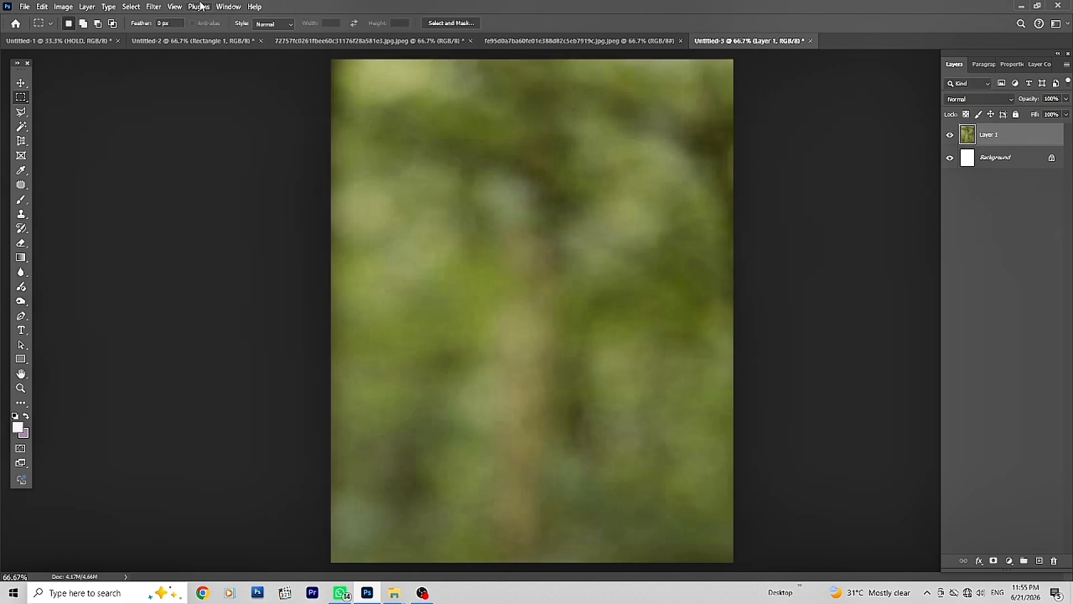
Step: Apply a Box Blur with a radius of 9 pixels to the forest background layer
left_click(159, 6)
mouse_move(191, 149)
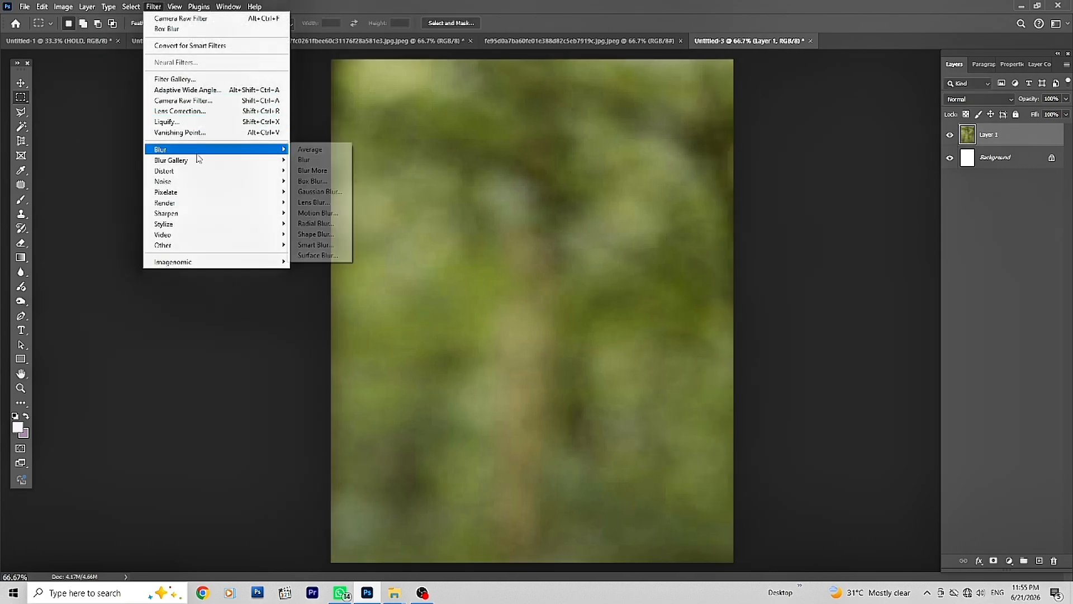
left_click(328, 180)
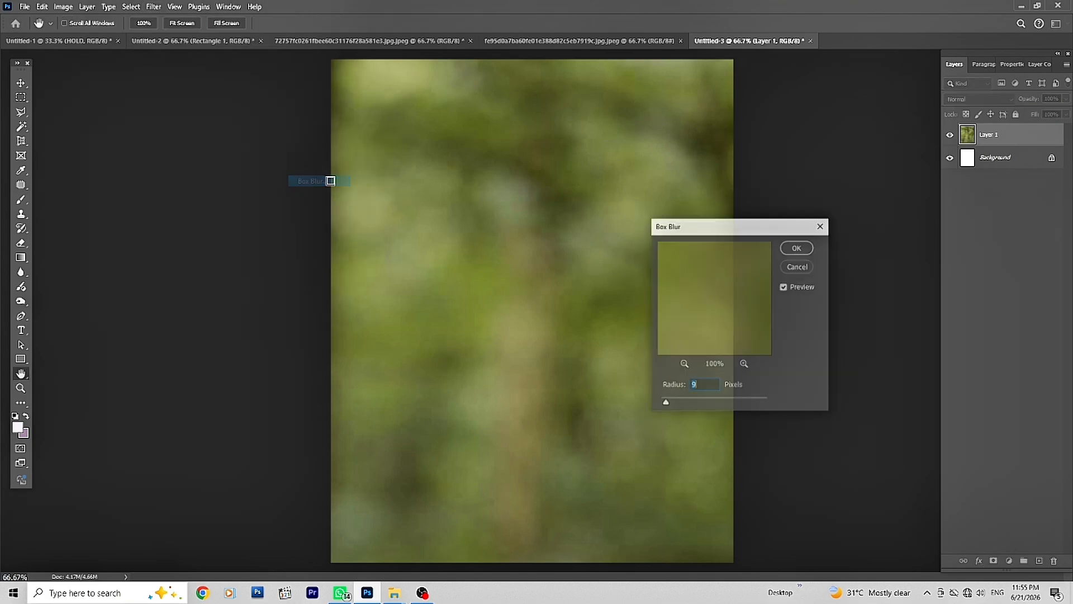
left_click(792, 248)
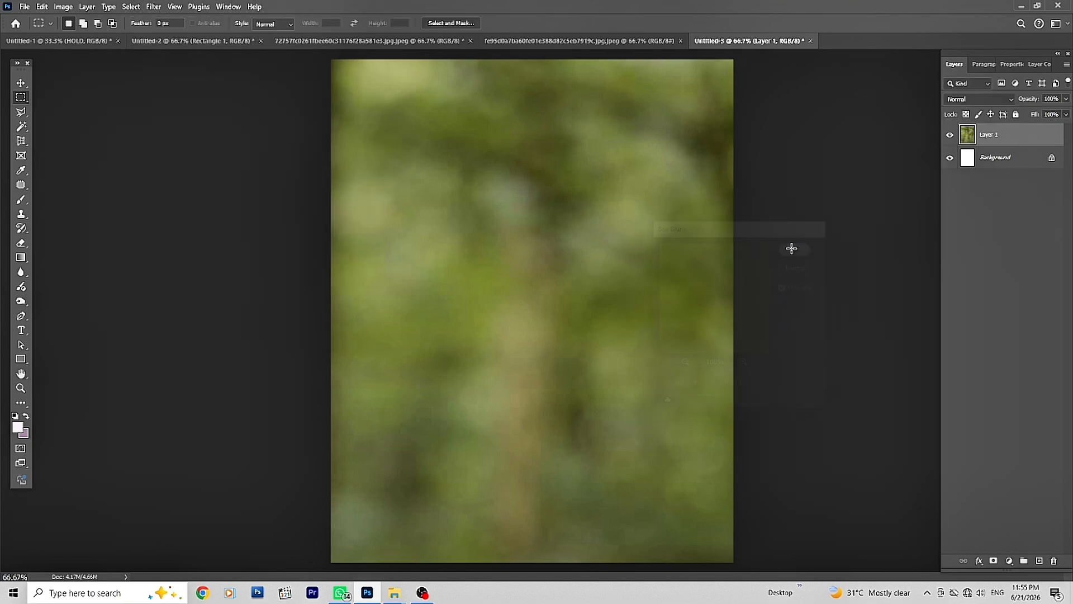
Step: Draw a black rectangle about 2.74 by 3.7 in in the canvas's upper-left corner and set its corner radii to 0 px
left_click(21, 359)
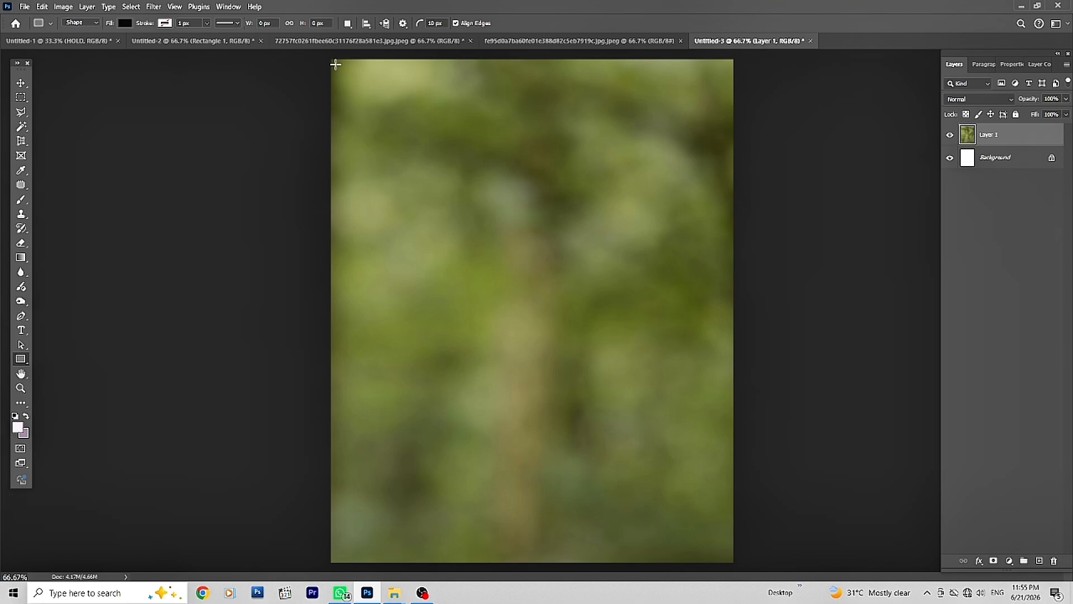
left_click_drag(334, 63, 538, 339)
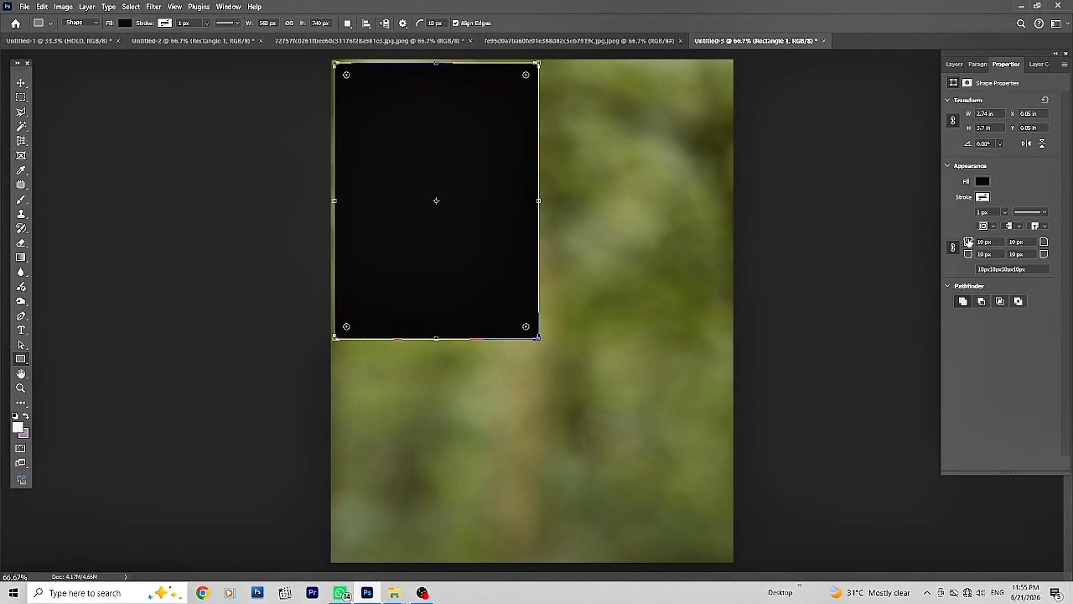
left_click_drag(969, 242, 916, 239)
key("Return")
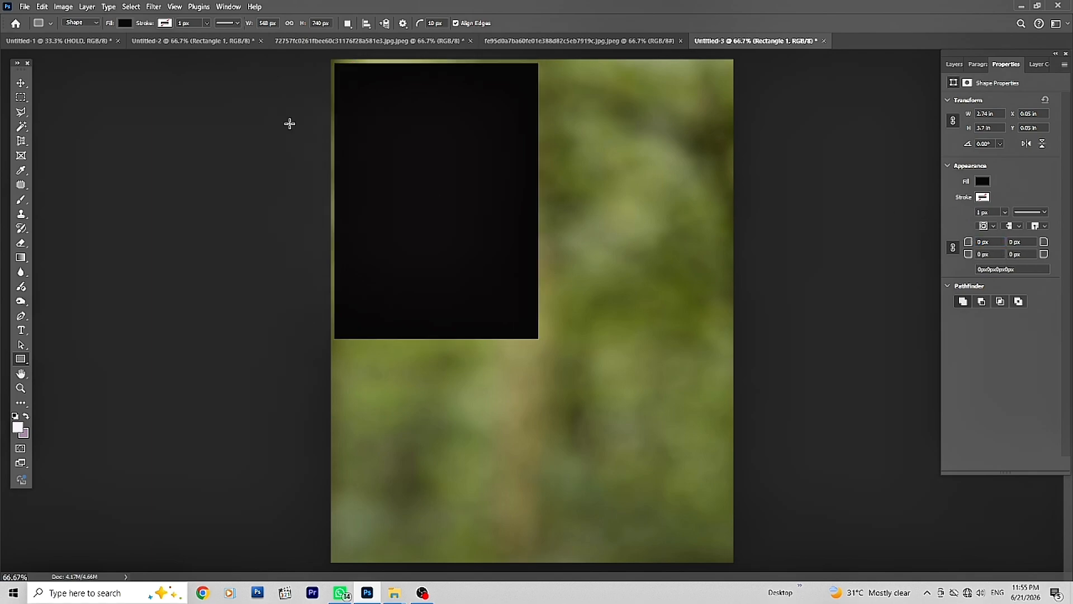
Step: Duplicate the black rectangle into the canvas's lower-right corner, then narrow the original to about 2.65 in and place it about 0.09 in below the top edge
left_click(26, 83)
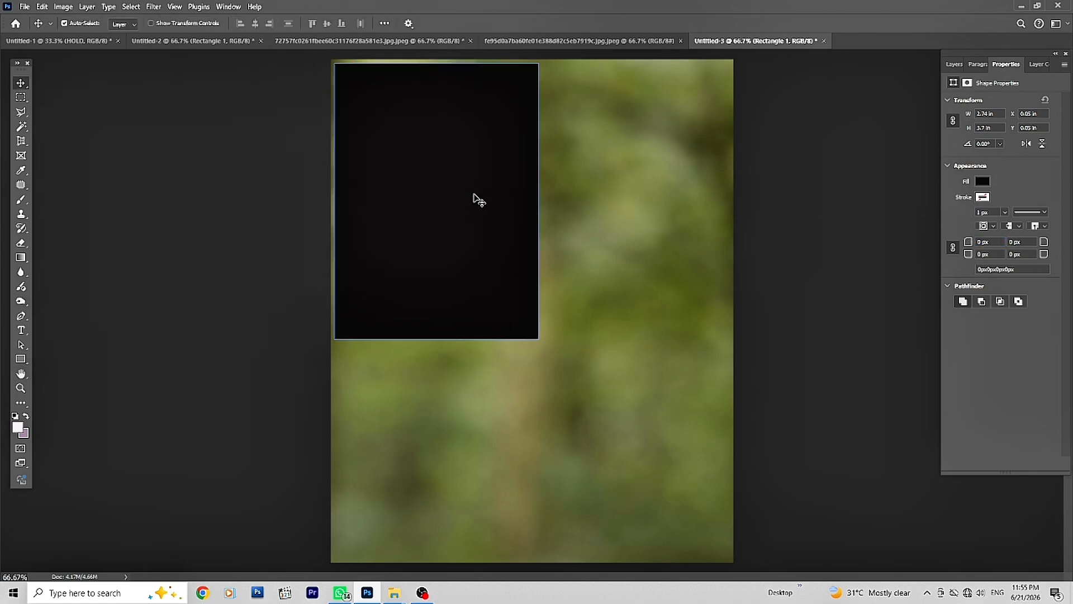
left_click_drag(475, 199, 680, 419)
mouse_move(489, 283)
left_mouse_down()
mouse_move(527, 311)
mouse_move(486, 287)
left_mouse_up()
key("ctrl+t")
left_click_drag(536, 196, 527, 196)
key("Return")
left_click_drag(482, 223, 481, 228)
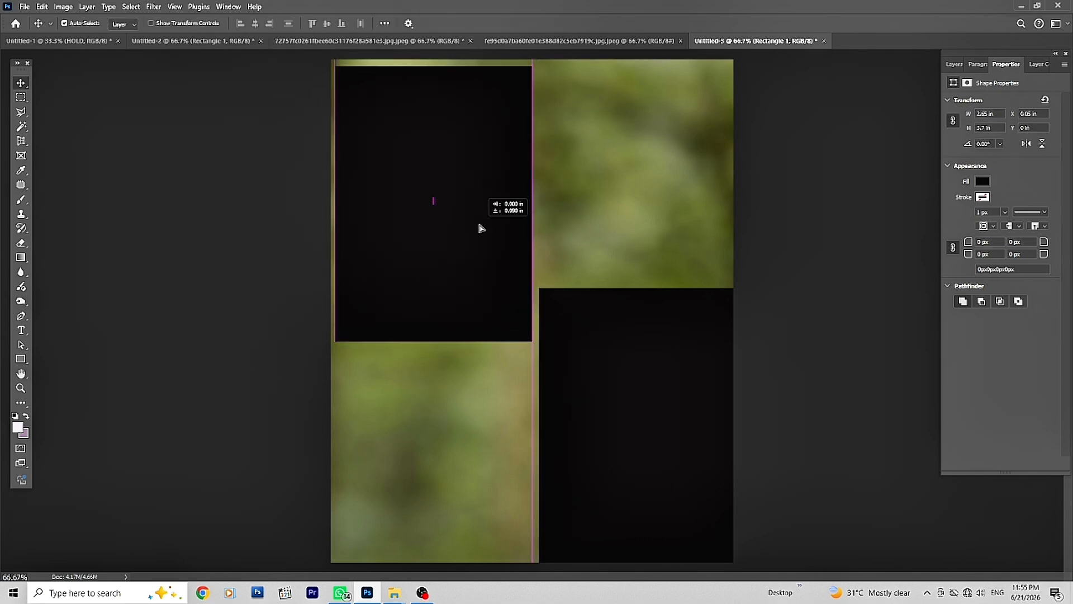
Step: Narrow the lower-right rectangle copy to about 2.51 in and raise it slightly off the canvas's bottom edge
left_click_drag(597, 350, 604, 350)
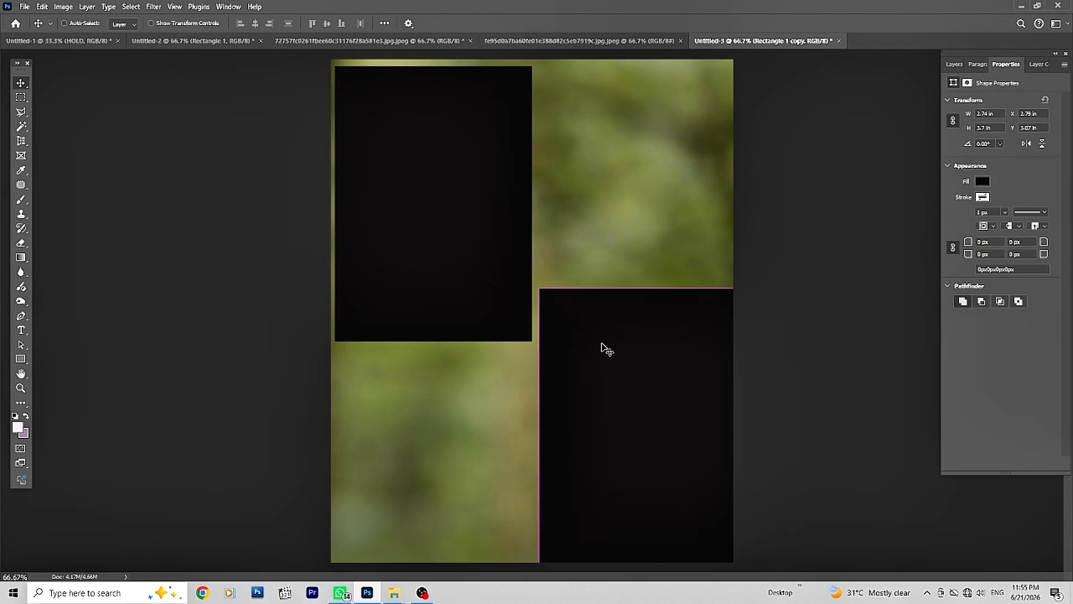
key("ctrl+t")
left_click_drag(748, 435, 727, 424)
key("Return")
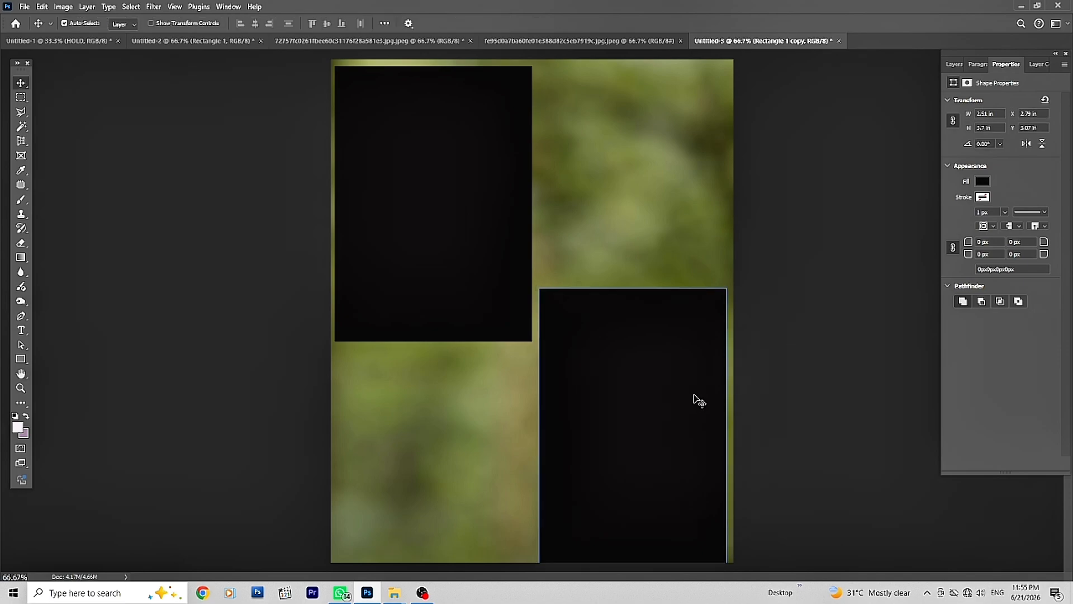
left_click_drag(647, 352, 648, 343)
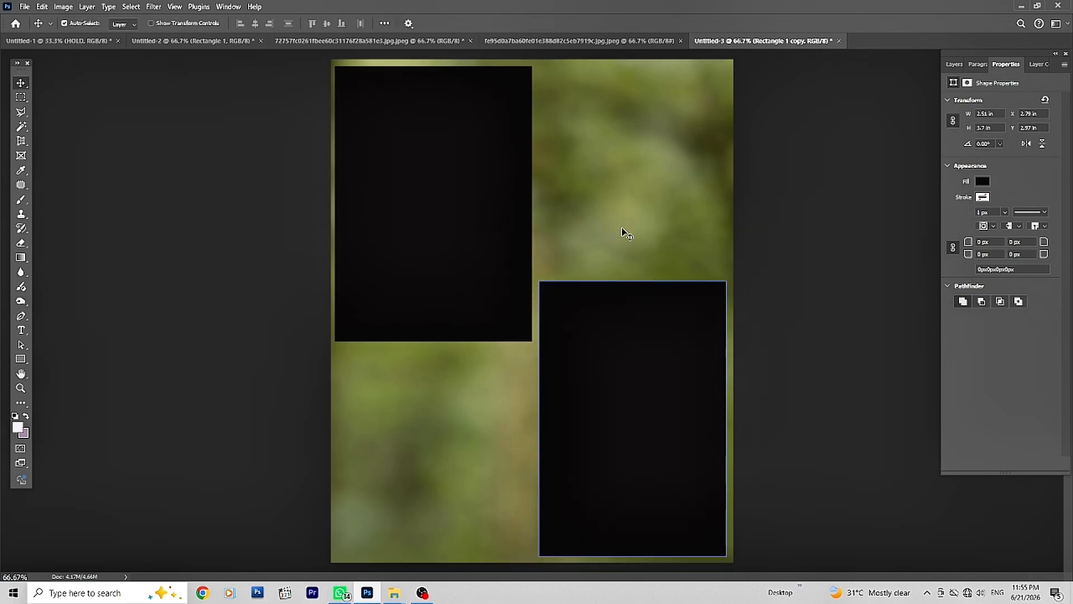
Step: Copy the entire photo of the couple under the blossom tree, close that document, and paste the photo above the lower-right rectangle in Untitled-3
right_click(406, 124)
left_click(433, 129)
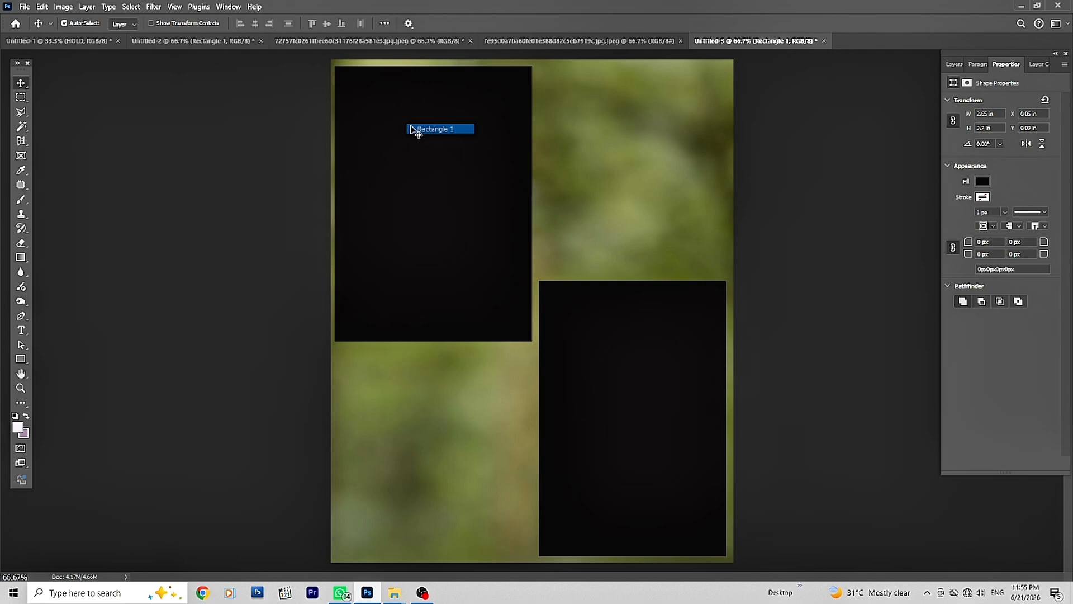
left_click(379, 42)
key("ctrl")
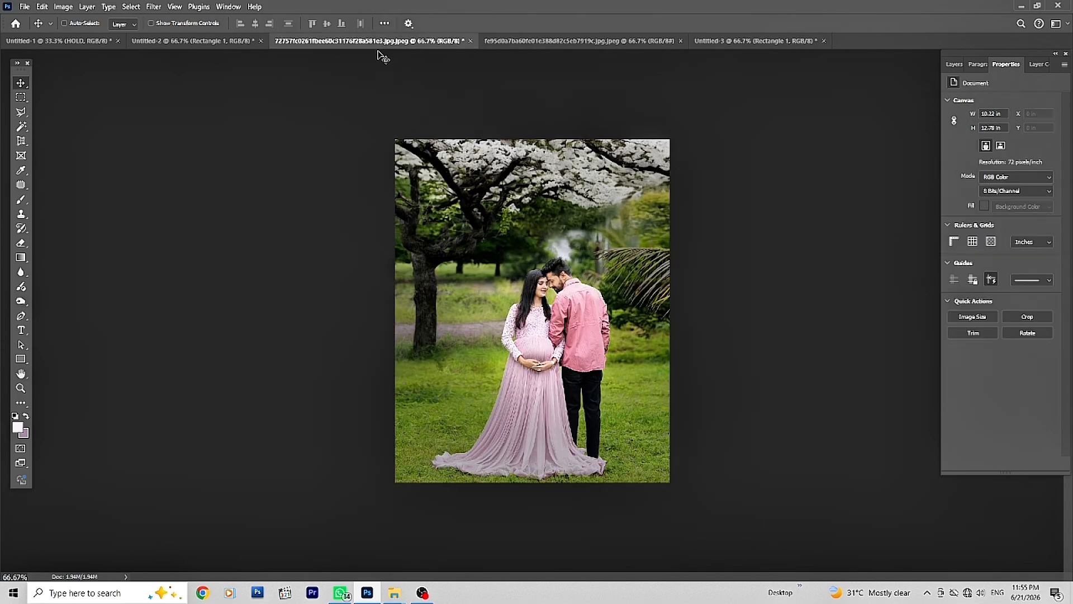
key("ctrl+a")
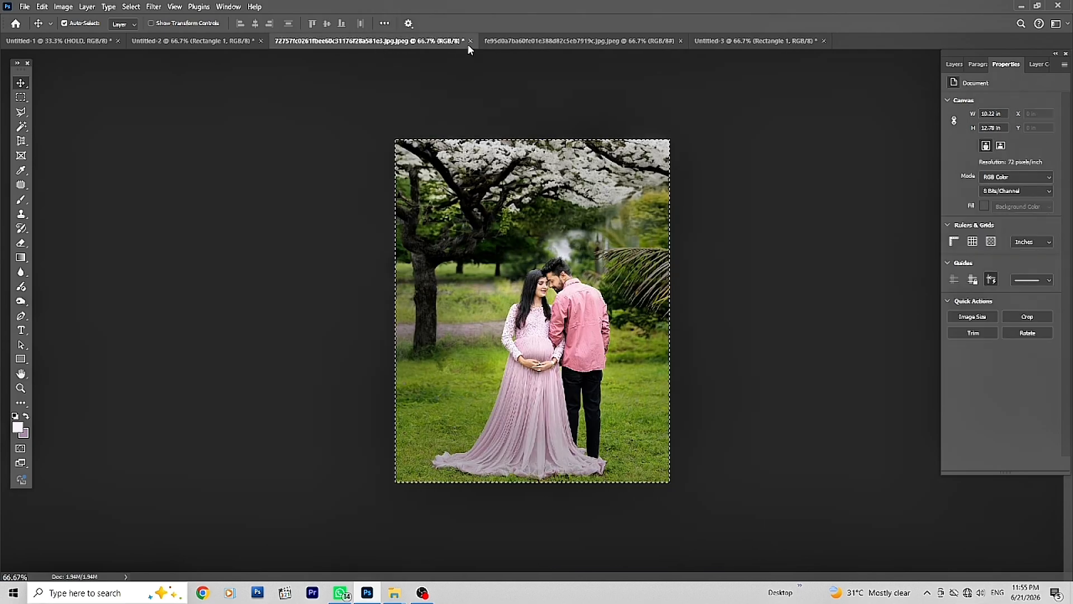
left_click(471, 41)
left_click(526, 228)
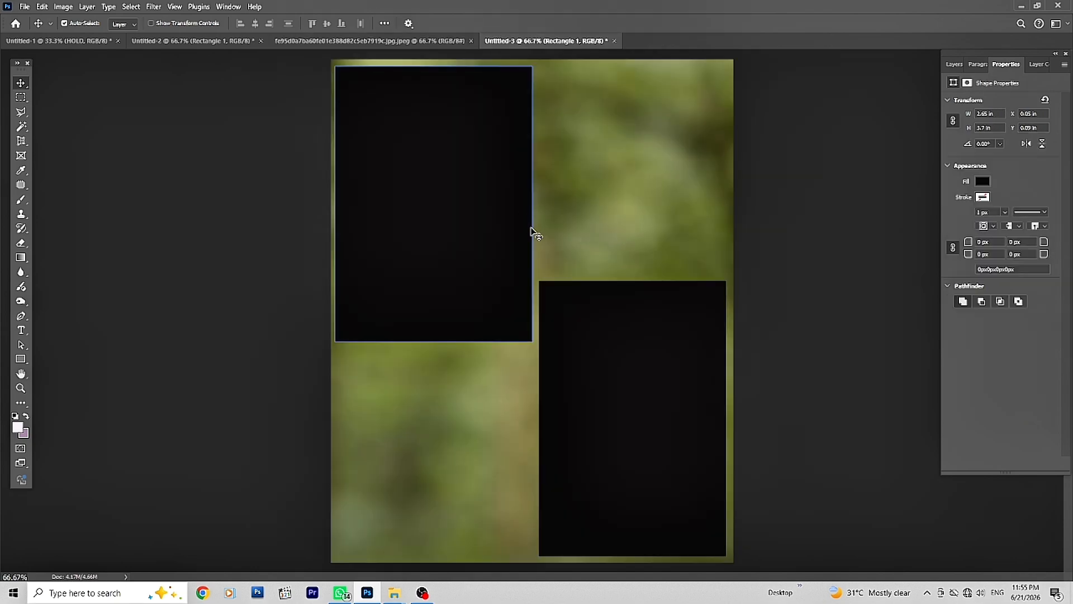
left_click(584, 419, "ctrl")
key("ctrl+v")
Step: Scale the pasted blossom tree photo to about 84% and position it over the lower-right rectangle
key("ctrl+t")
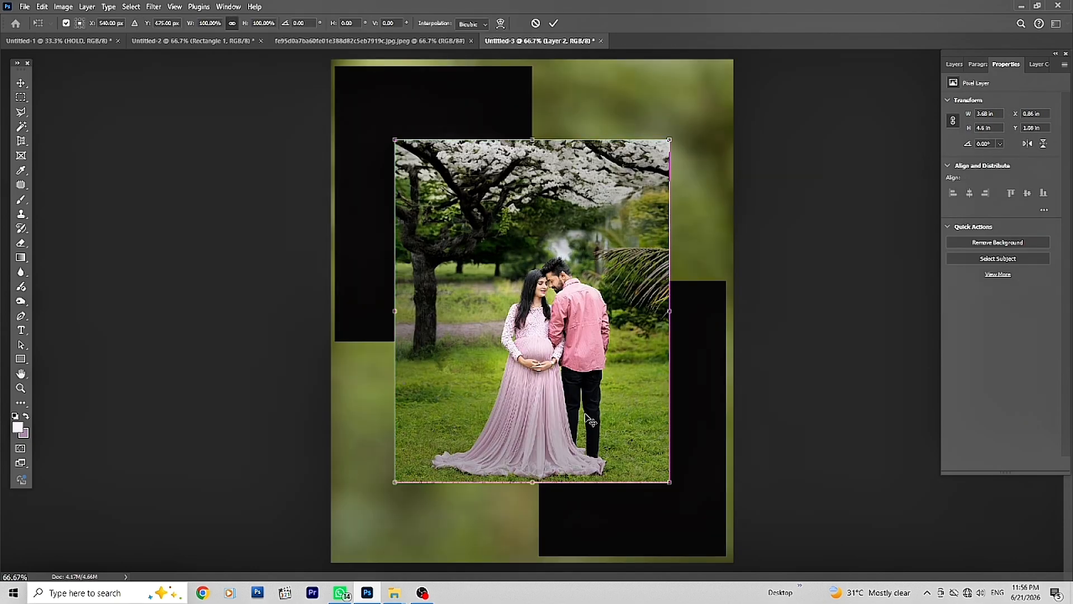
left_click_drag(675, 144, 587, 251)
left_click_drag(499, 318, 636, 351)
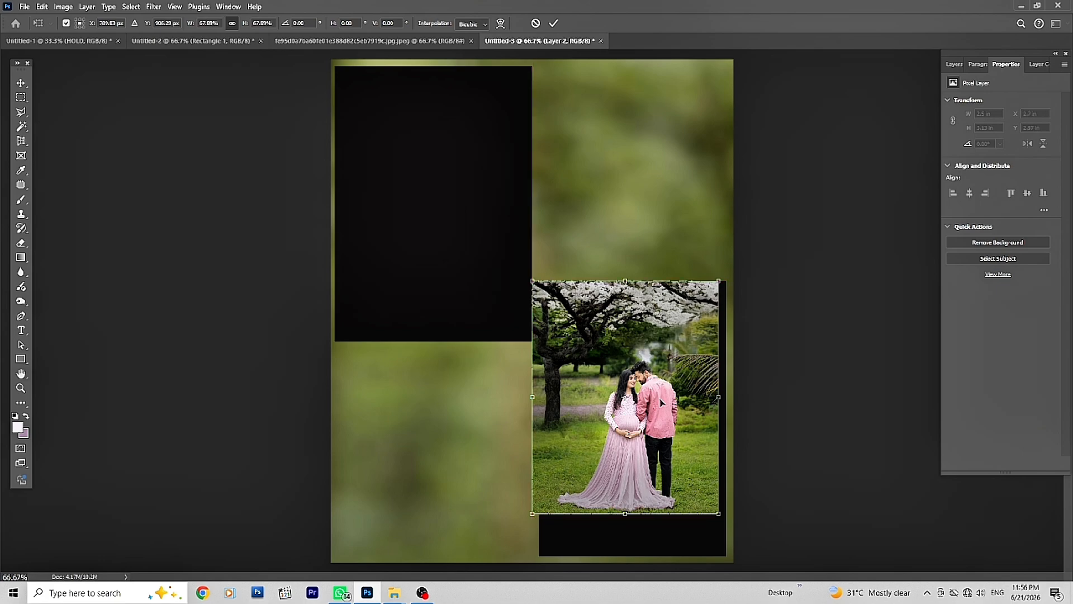
left_click_drag(727, 515, 764, 569)
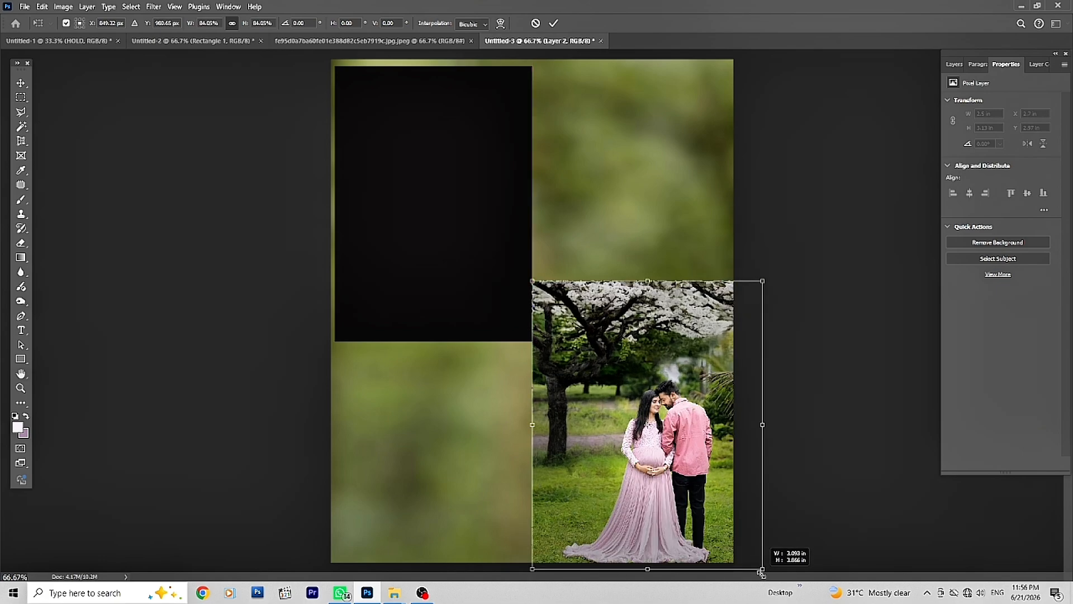
left_click_drag(721, 536, 694, 537)
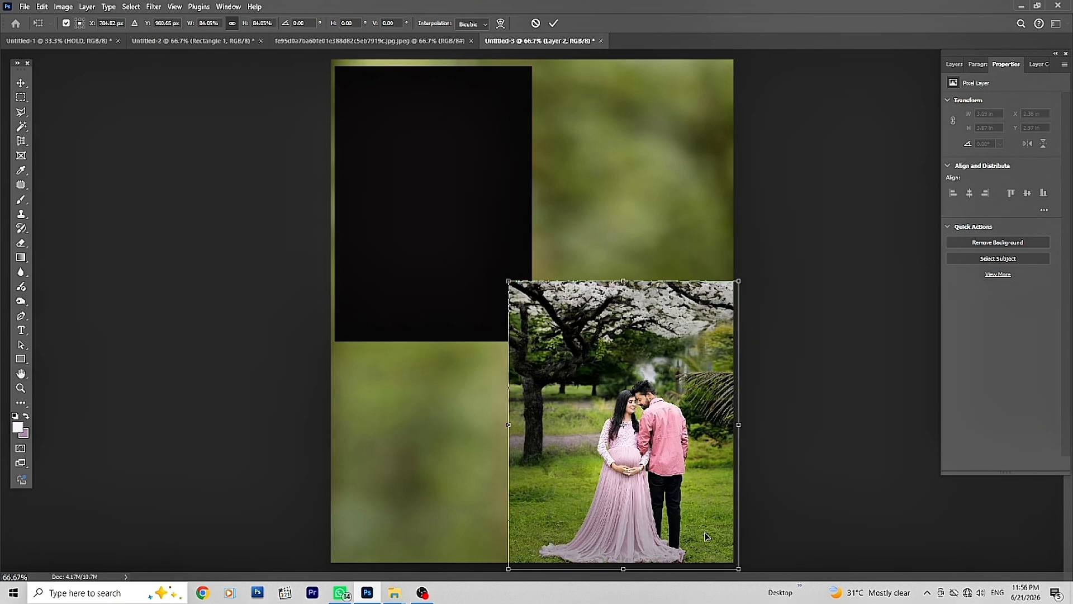
key("Return")
Step: Clip the blossom tree photo to the lower-right rectangle with a clipping mask and adjust its position inside the frame
left_click(950, 64)
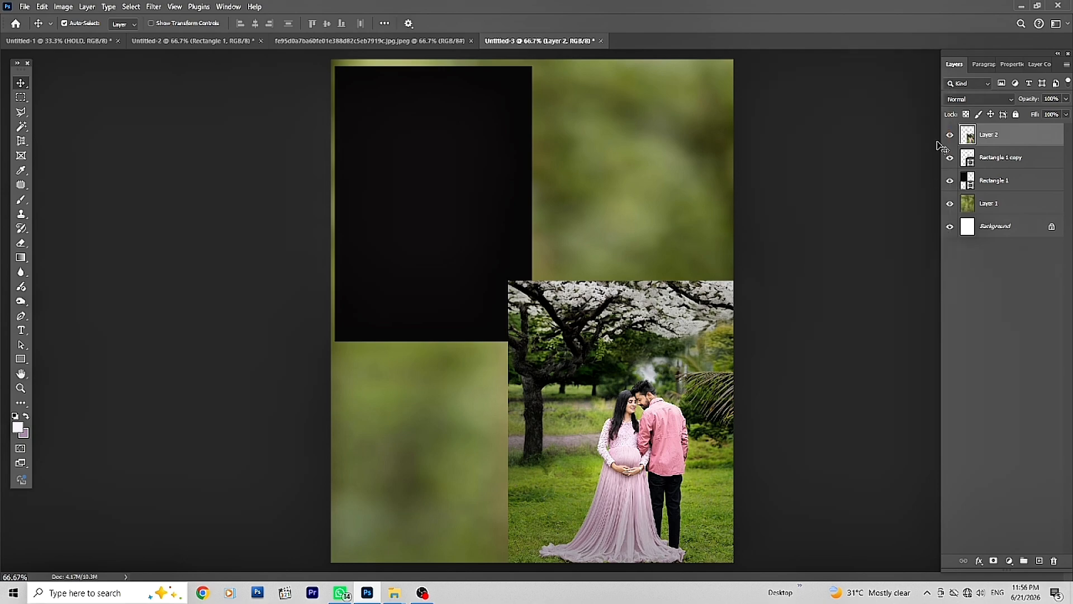
right_click(998, 137)
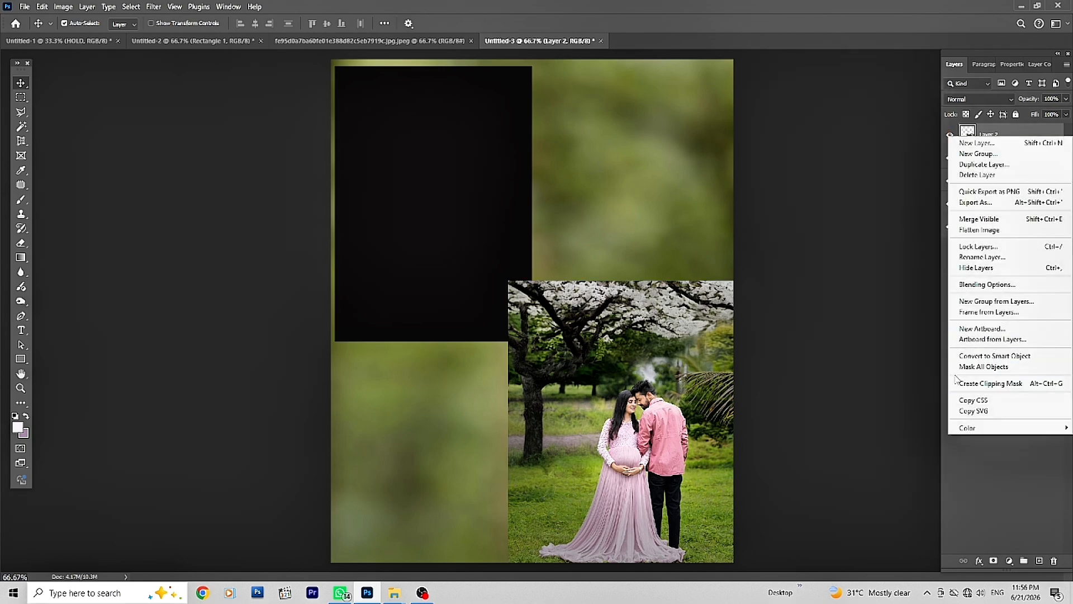
left_click(986, 383)
left_click_drag(696, 404, 692, 389)
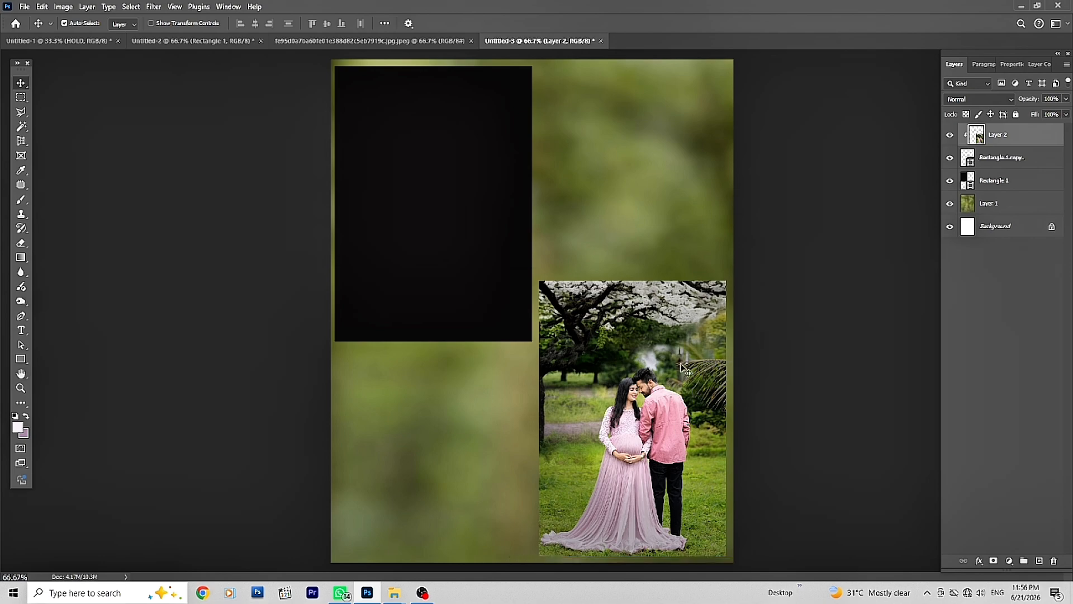
Step: Add a thin white outside Stroke at 100% opacity to the lower-right rectangle framing the blossom tree photo
right_click(691, 373)
left_click(705, 374)
left_click(979, 561)
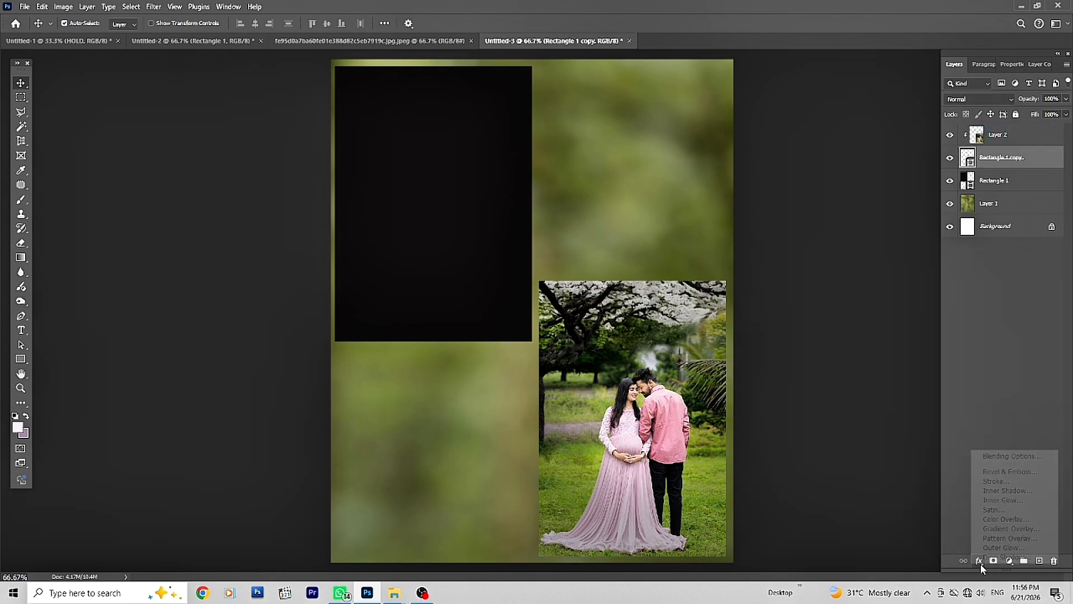
left_click(994, 482)
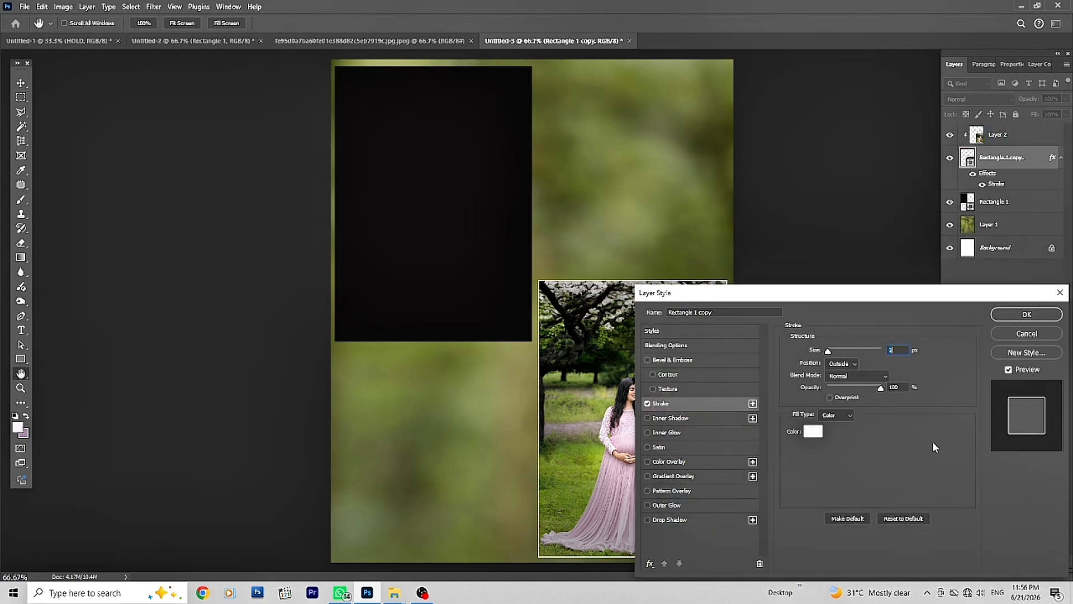
left_click(1034, 325)
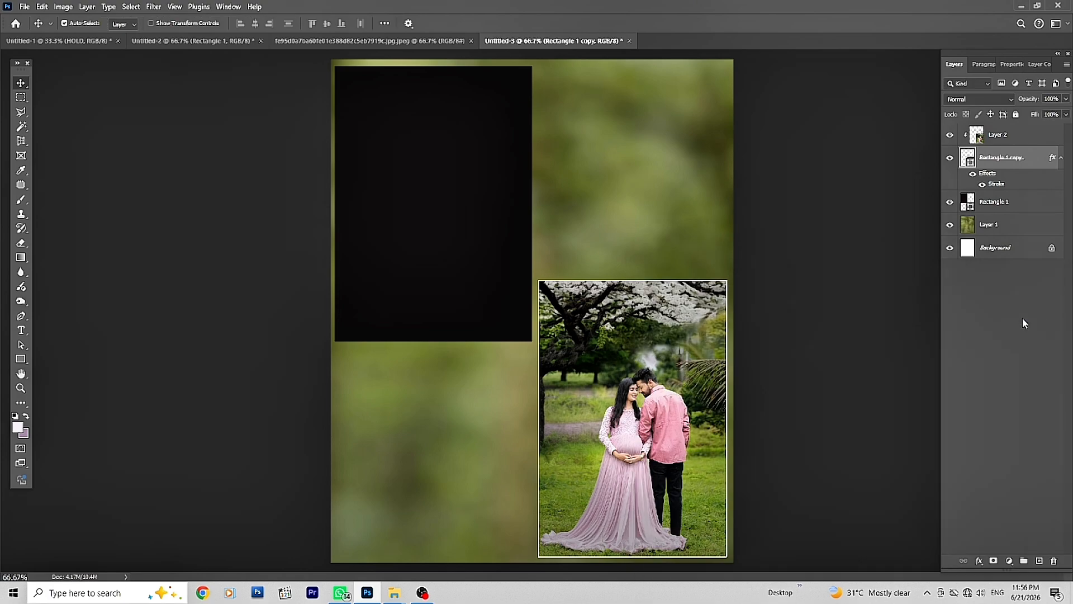
Step: Raise the Exposure of the forest couple photo to +0.45 with the Camera Raw Filter
left_click(684, 199)
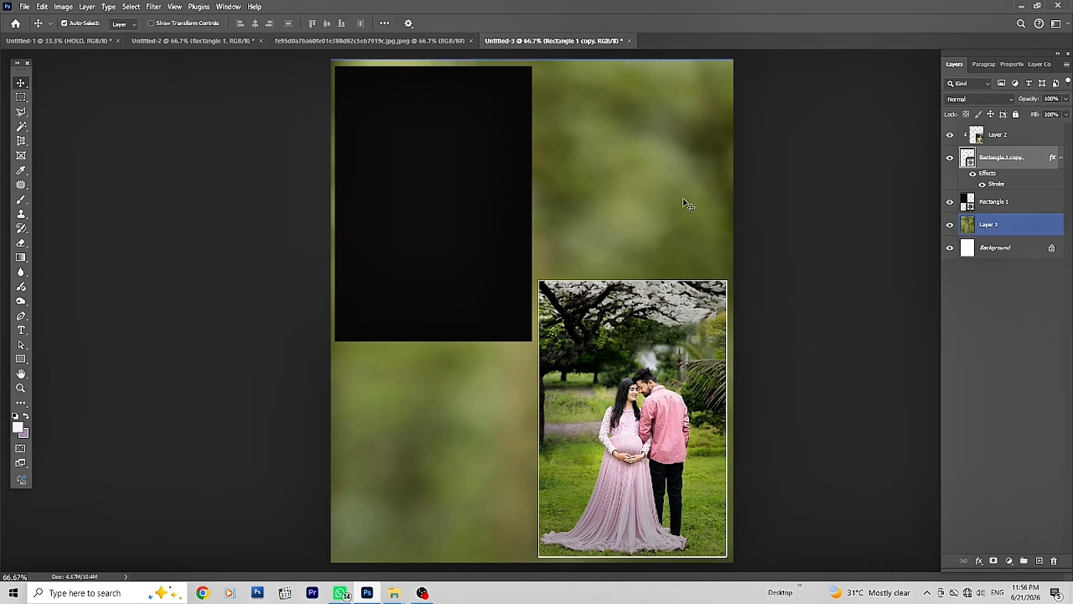
left_click(430, 42)
key("ctrl+d")
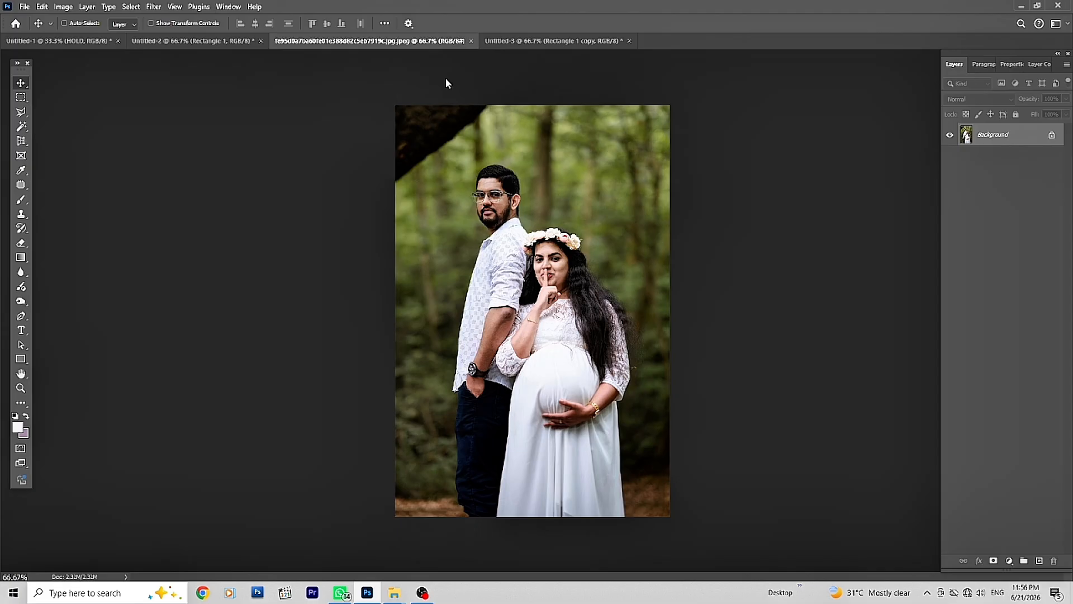
key("shift+ctrl+a")
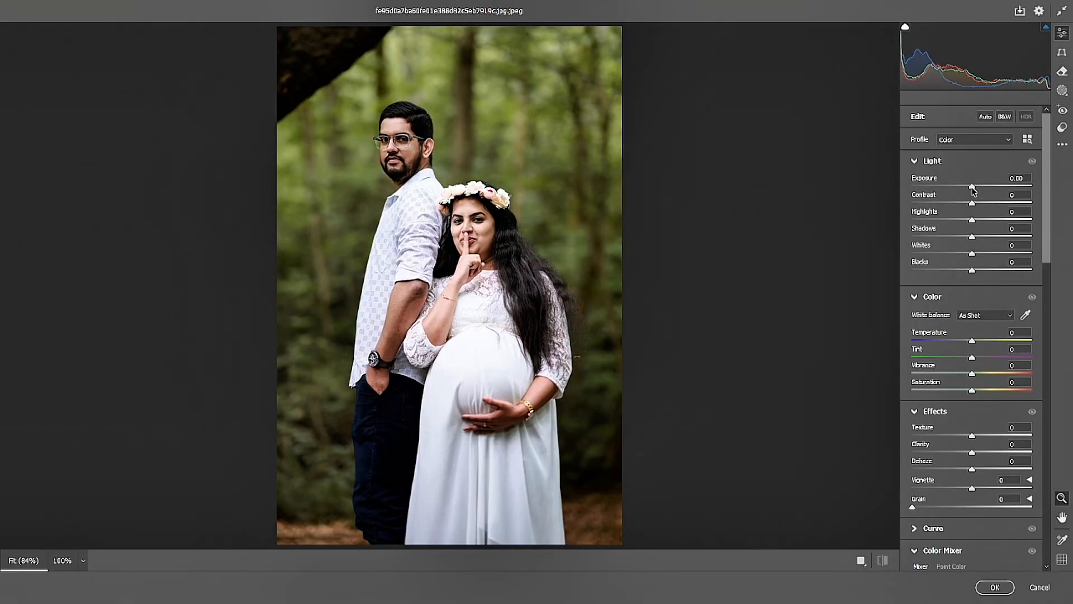
left_click_drag(973, 191, 978, 191)
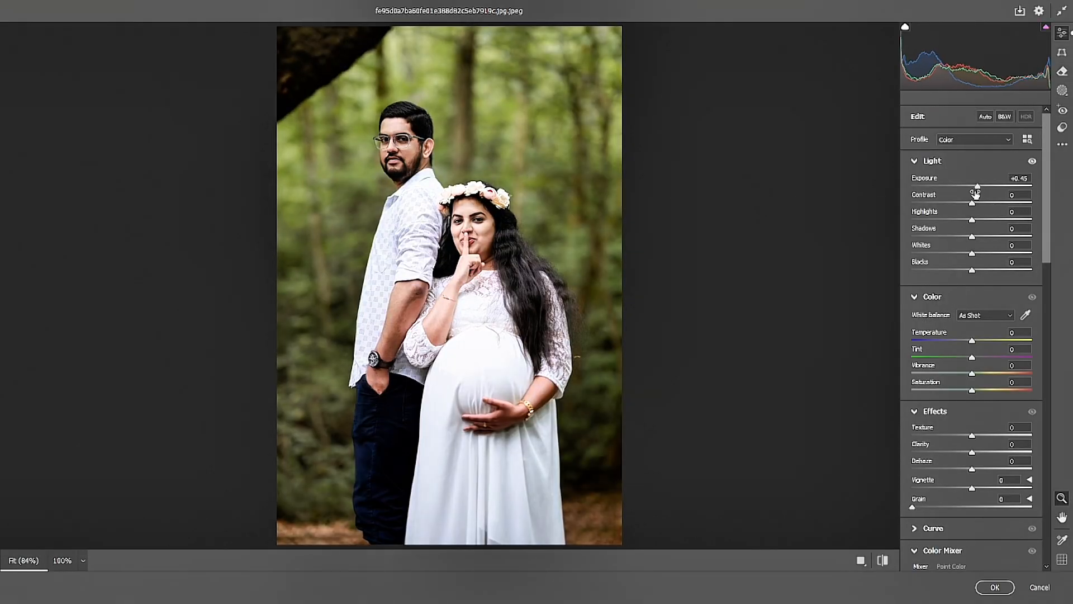
key("Return")
Step: Copy the entire forest couple photo, close that document, and paste the photo above the upper-left rectangle in Untitled-3
key("ctrl+a")
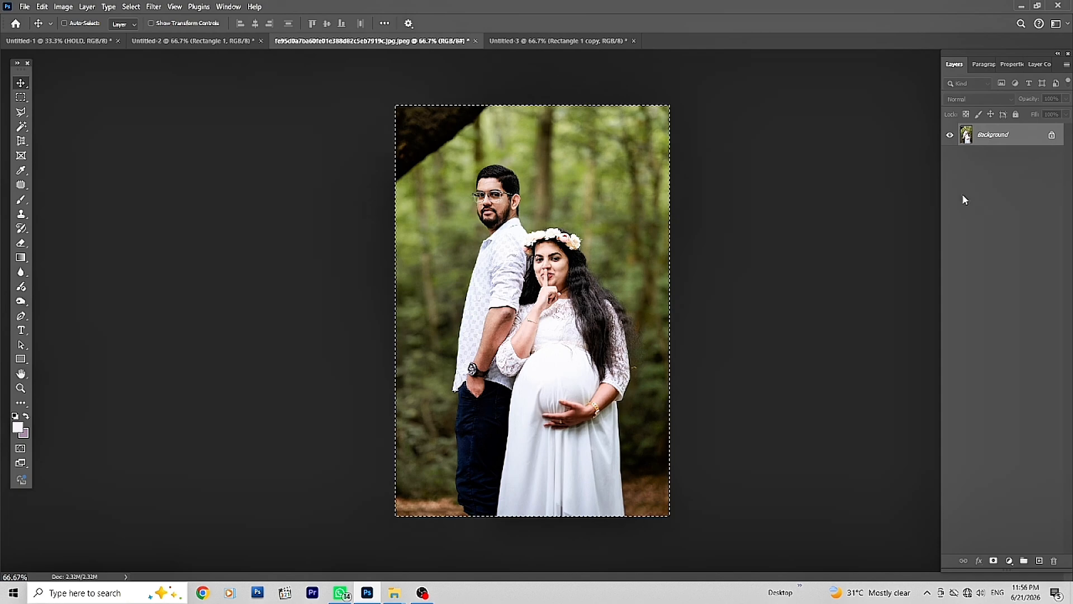
left_click(475, 41)
left_click(532, 227)
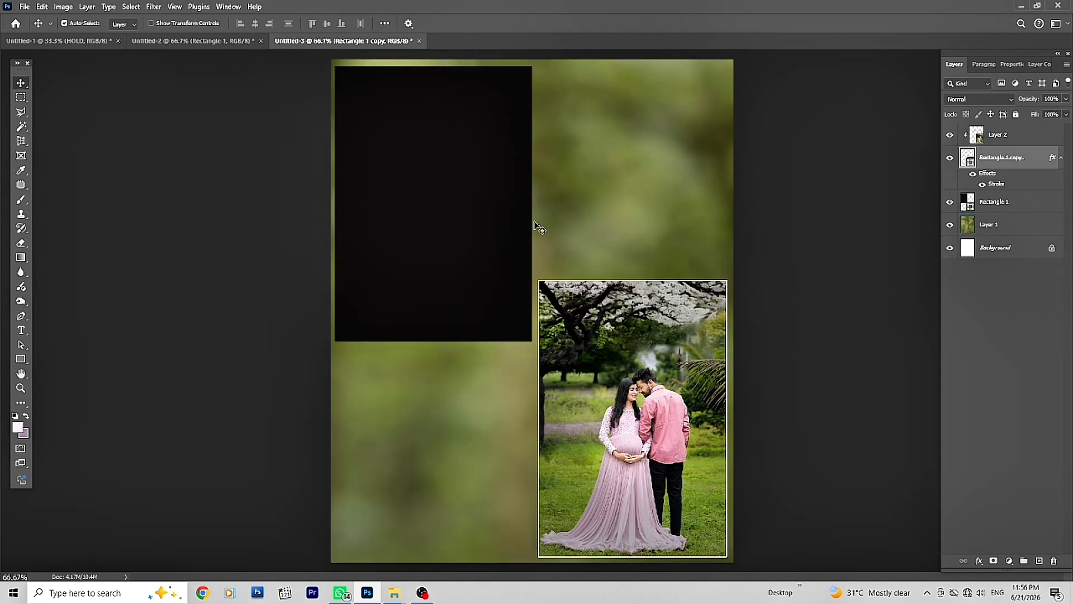
right_click(367, 175)
left_click(394, 180)
key("ctrl+v")
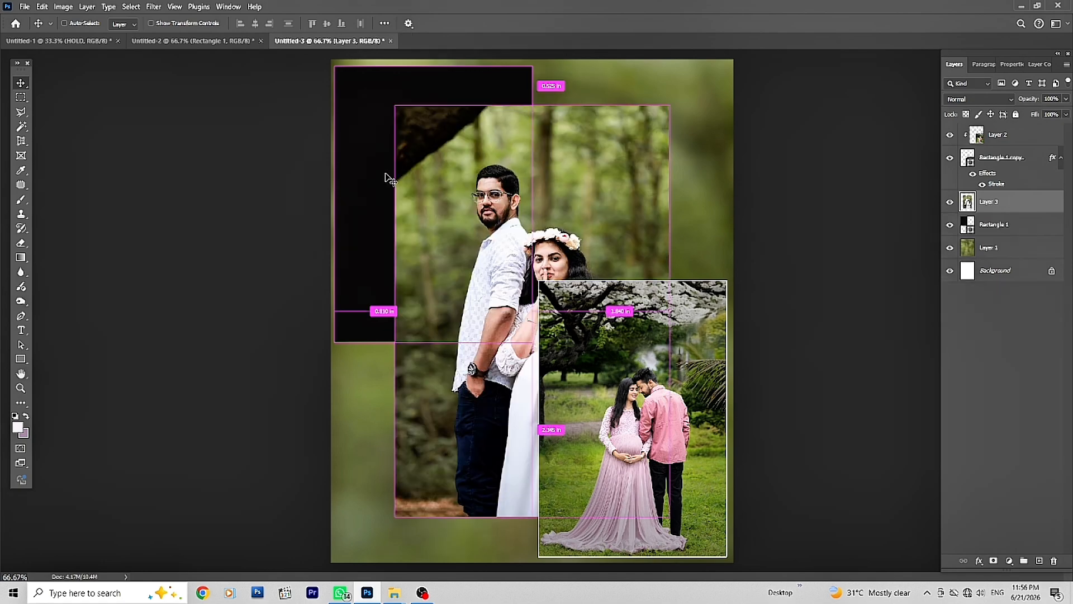
Step: Scale the pasted forest couple photo to about 72% and position it over the upper-left rectangle
key("ctrl+t")
left_click_drag(670, 104, 538, 298)
left_click_drag(495, 329, 436, 94)
left_click_drag(477, 280, 499, 325)
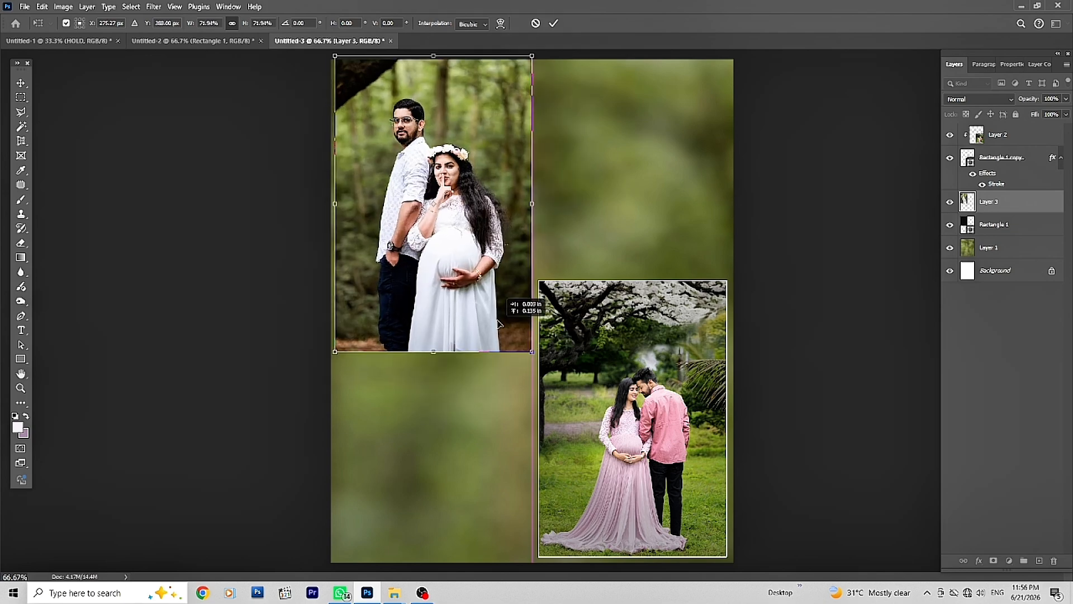
key("Return")
Step: Clip the forest couple photo to the upper-left rectangle with a clipping mask and shift it upward to fill the frame
right_click(1016, 204)
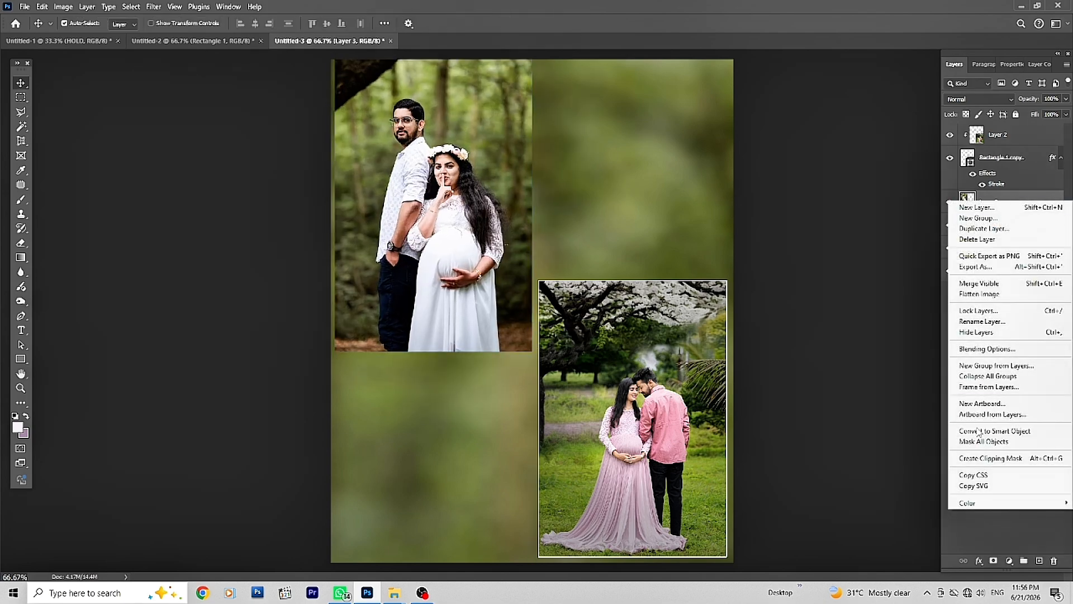
left_click(991, 458)
left_click_drag(449, 202, 448, 193)
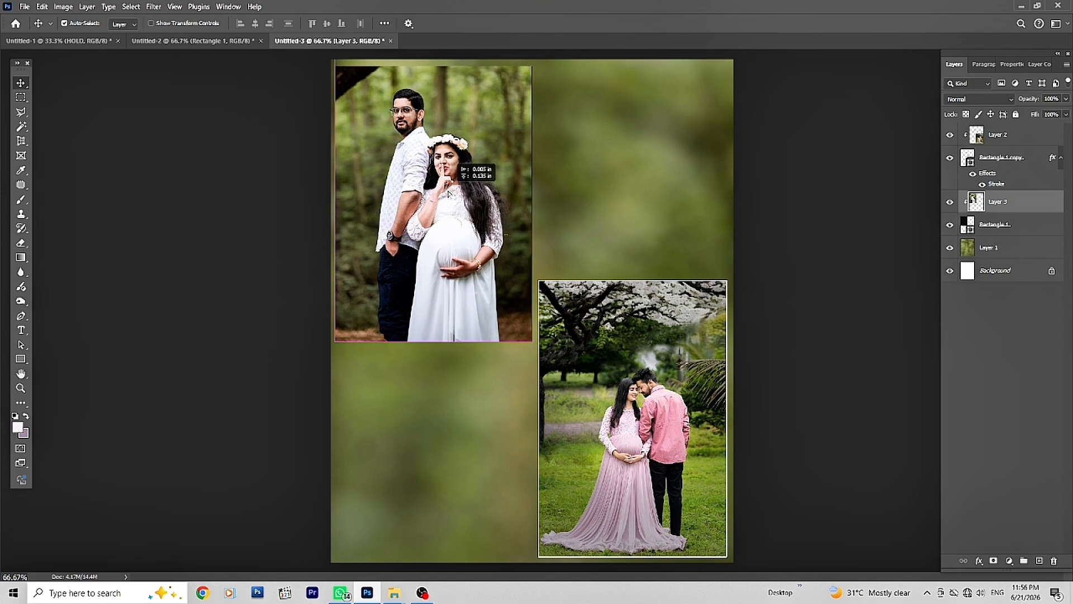
Step: Add a 2 px white outside Stroke at 100% opacity to the upper-left rectangle framing the forest couple photo
right_click(448, 180)
left_click(463, 197)
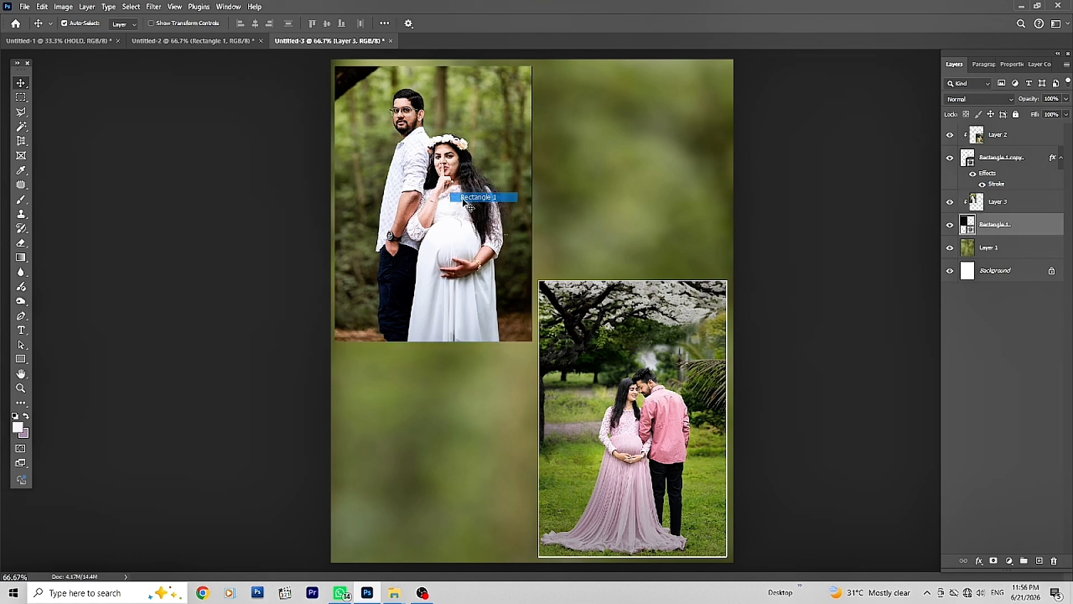
left_click(977, 562)
left_click(980, 477)
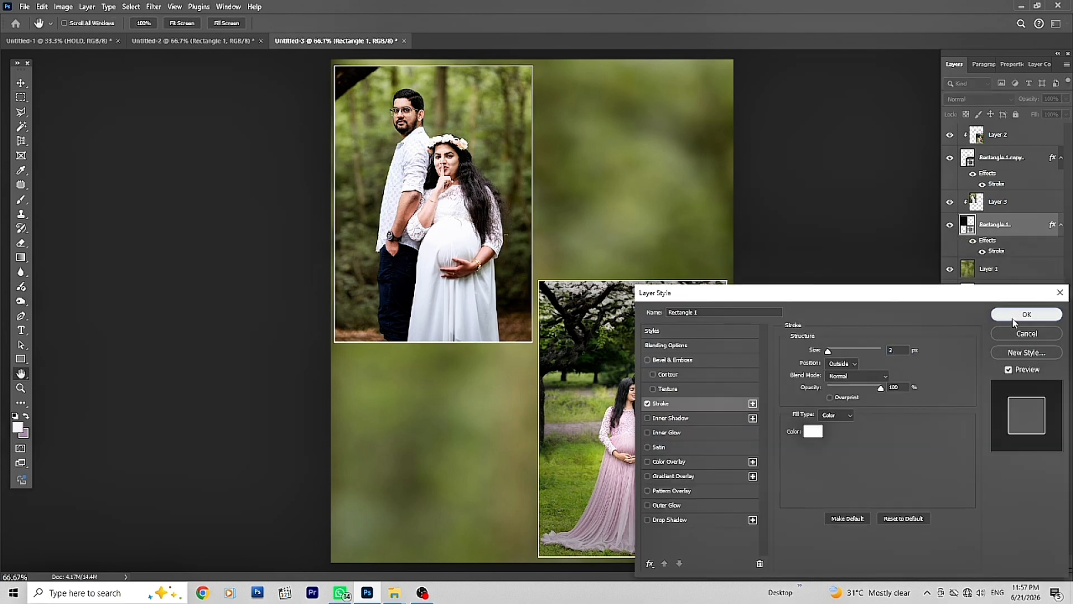
left_click(1014, 317)
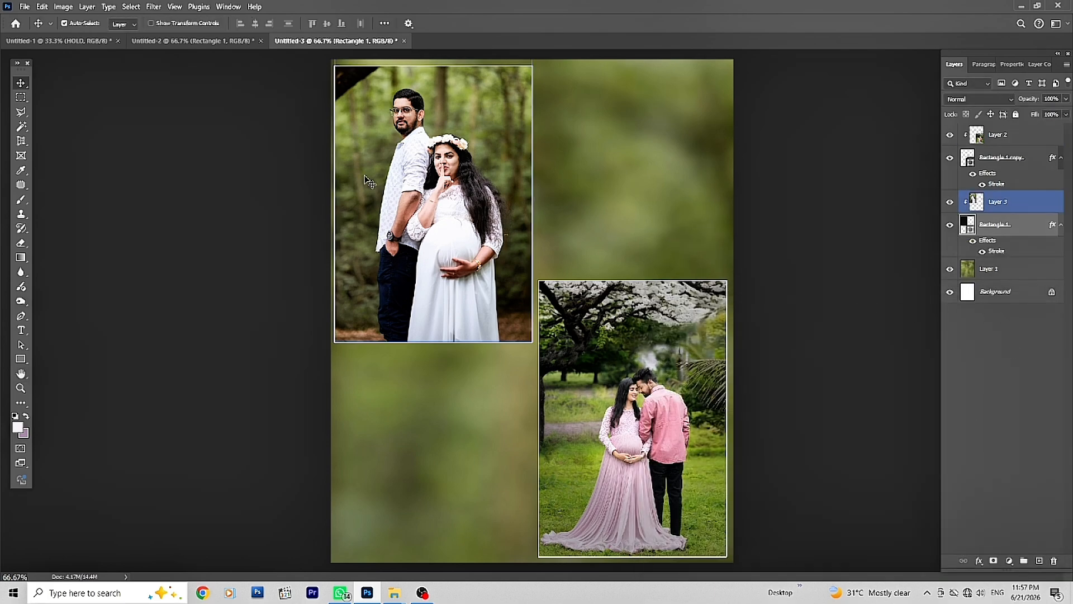
Step: Bring the "forever HOLD" title layer from Untitled-1 into the Untitled-3 collage
left_click(72, 41)
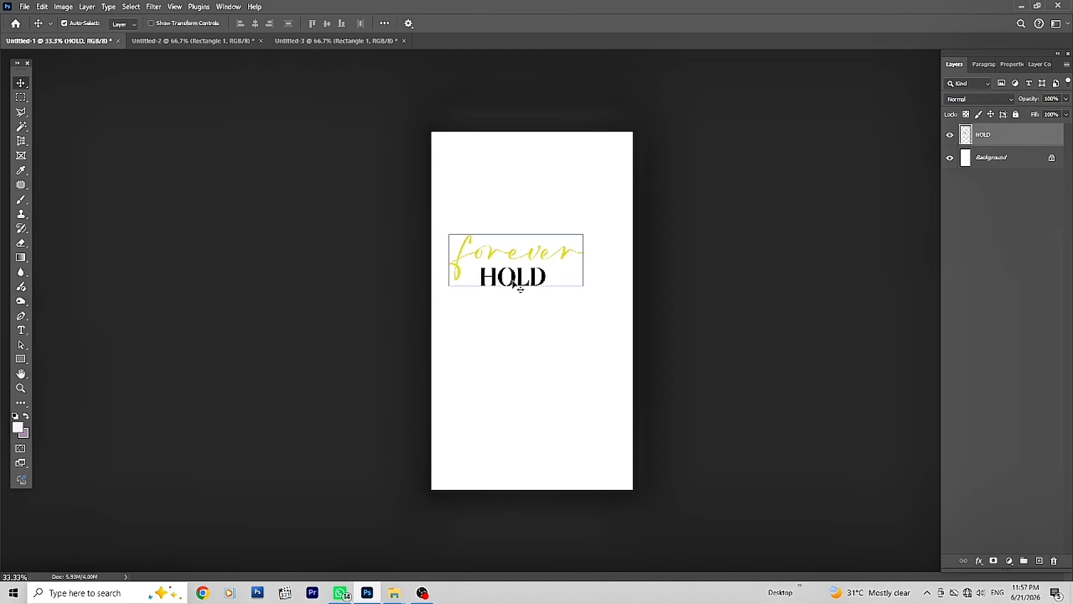
left_click_drag(520, 288, 325, 43)
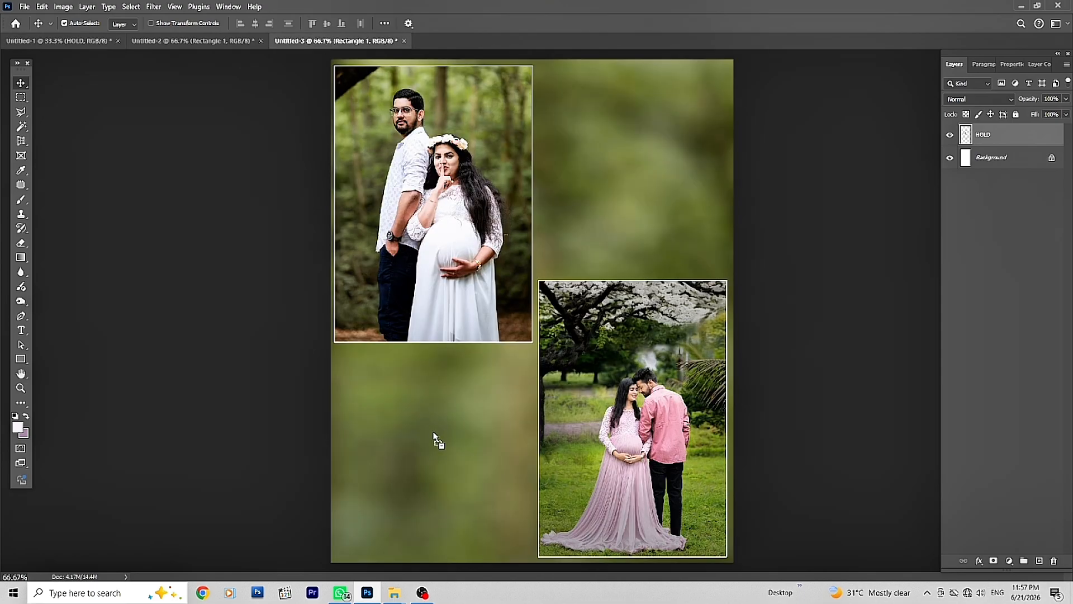
left_click_drag(438, 442, 438, 435)
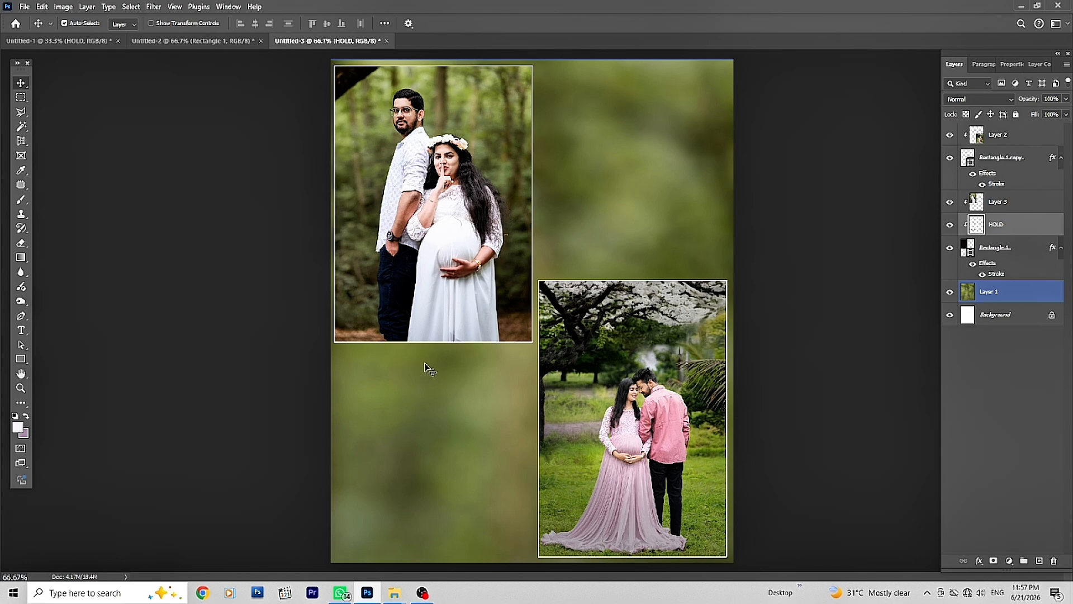
left_click_drag(435, 366, 438, 367)
Step: Reorder the HOLD layer so it sits unclipped between Layer 3 and the Rectangle 1 copy layer
key("ctrl+bracketleft")
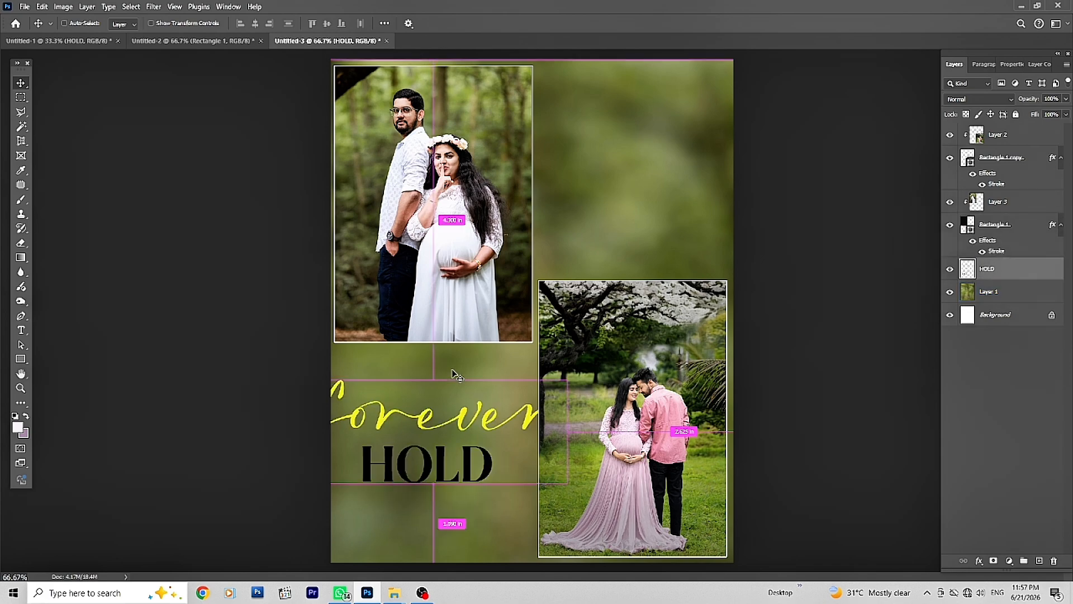
key("ctrl+bracketleft")
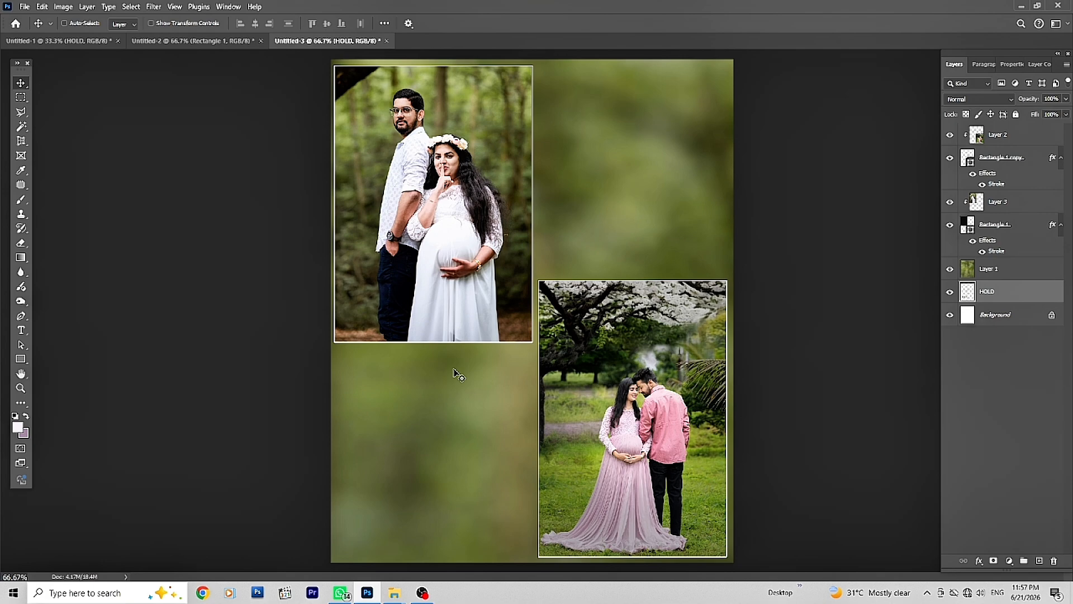
key("ctrl+bracketright")
key("ctrl+bracketright")
key("ctrl+bracketright")
key("ctrl+bracketright")
key("ctrl+bracketright")
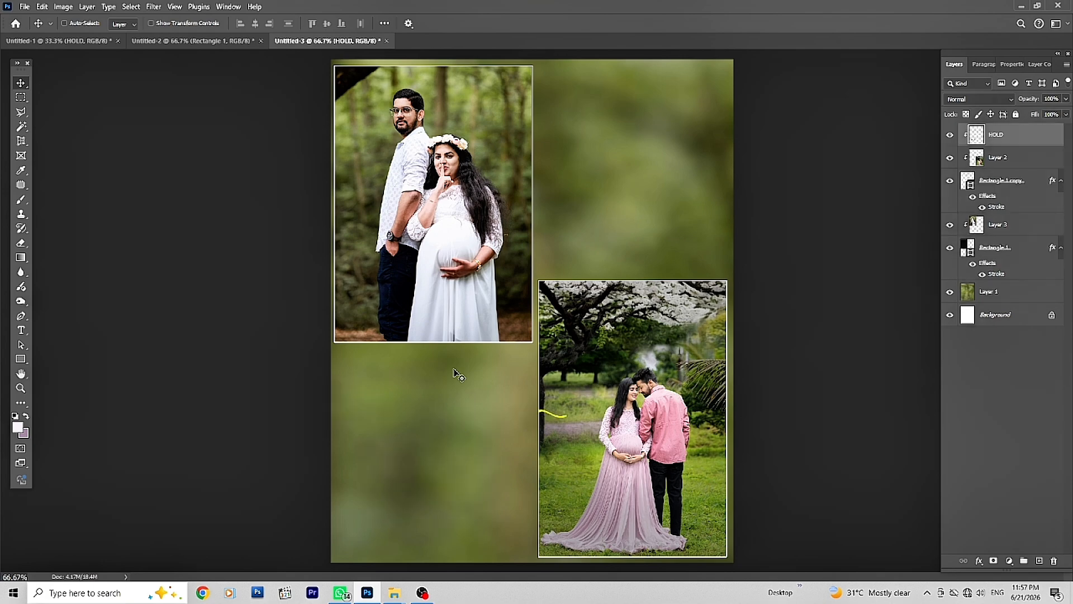
key("ctrl+bracketleft")
key("ctrl+bracketleft")
Step: Scale down the "forever HOLD" title and place it in the empty area below the forest couple photo
left_click_drag(454, 399, 581, 188)
left_click(422, 422)
key("ctrl+t")
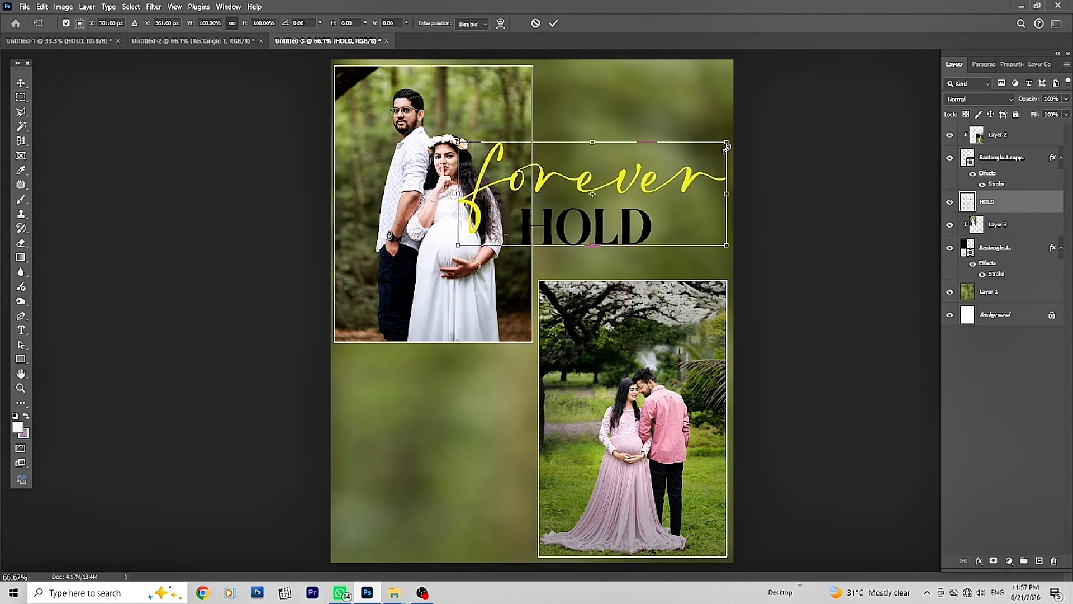
left_click_drag(727, 147, 534, 421)
key("Return")
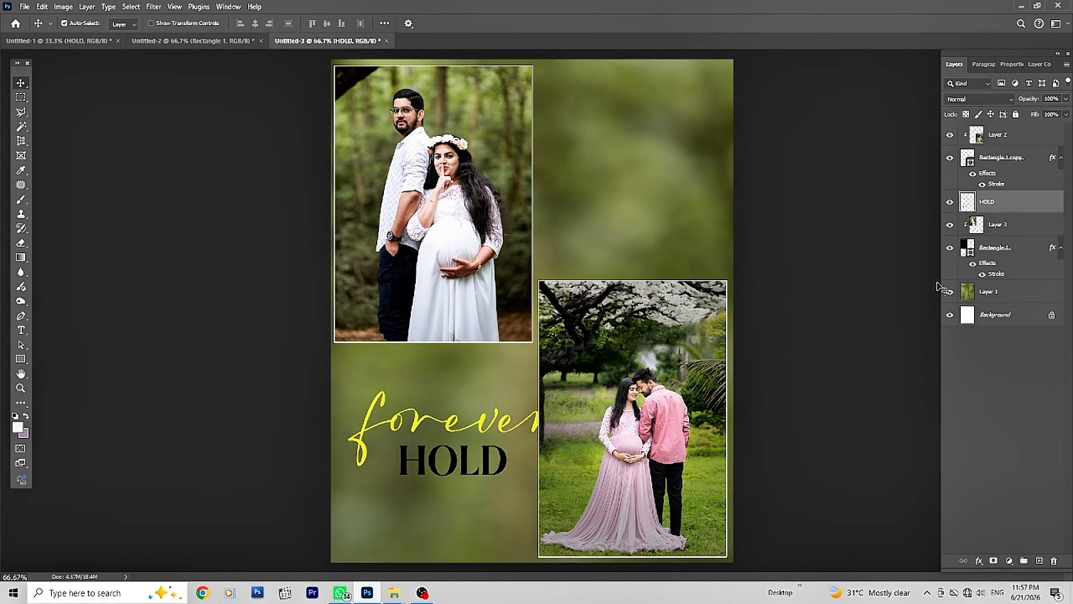
Step: Toggle the Stroke effects of the two photo frames off and on to examine their outlines
left_click(982, 249)
left_click(981, 274)
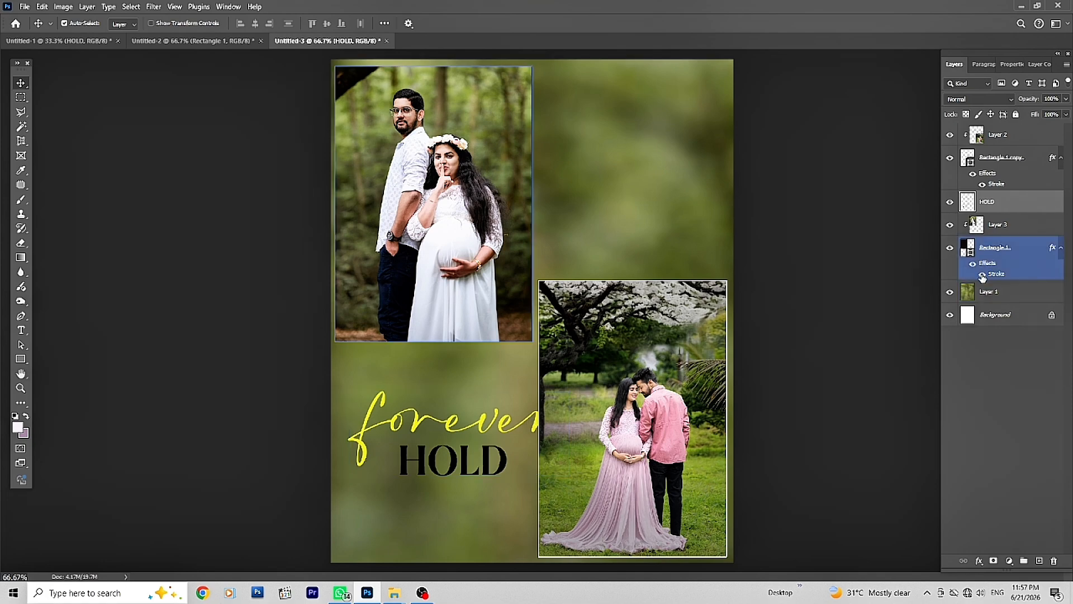
left_click(981, 274)
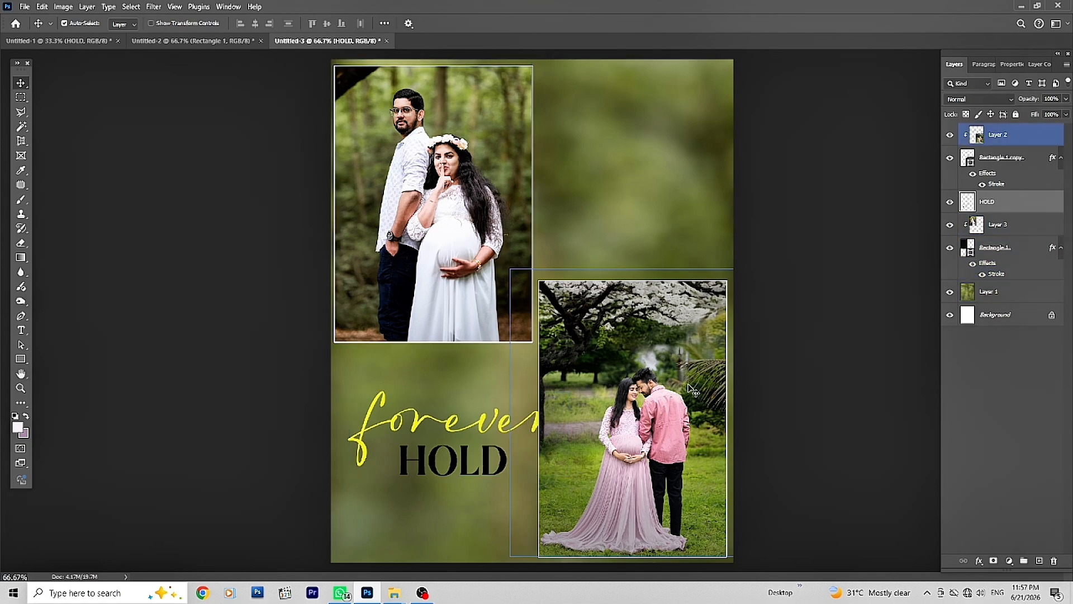
left_click(983, 158)
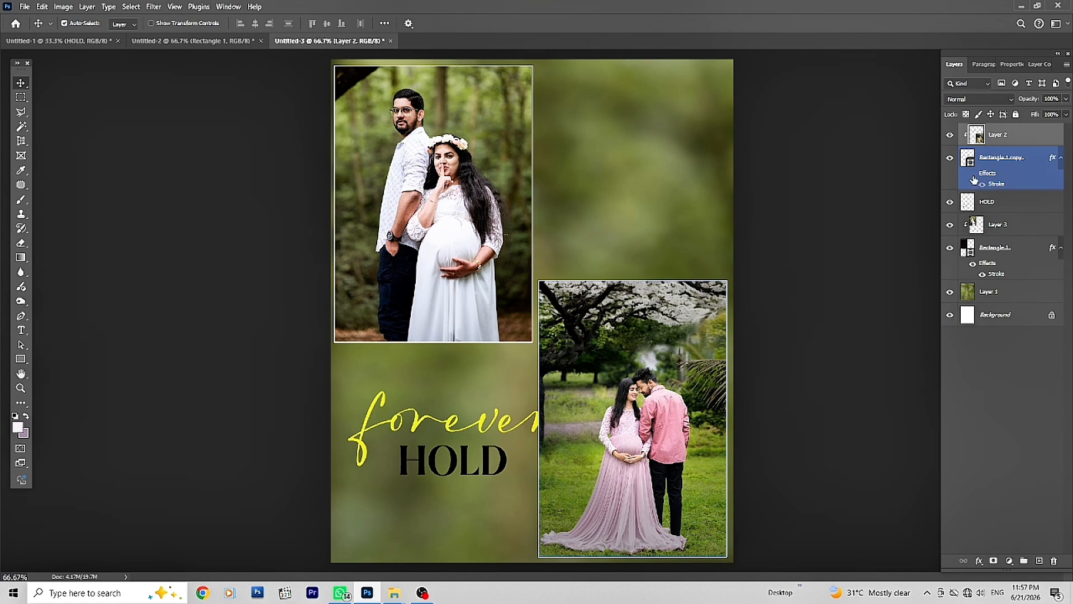
left_click(975, 180)
left_click(978, 183)
left_click(982, 185)
left_click(981, 187)
Step: Move Layer 2 and Rectangle 1 copy together below the HOLD layer, keeping the blossom tree photo clipped to its frame
left_click(1001, 161, "ctrl")
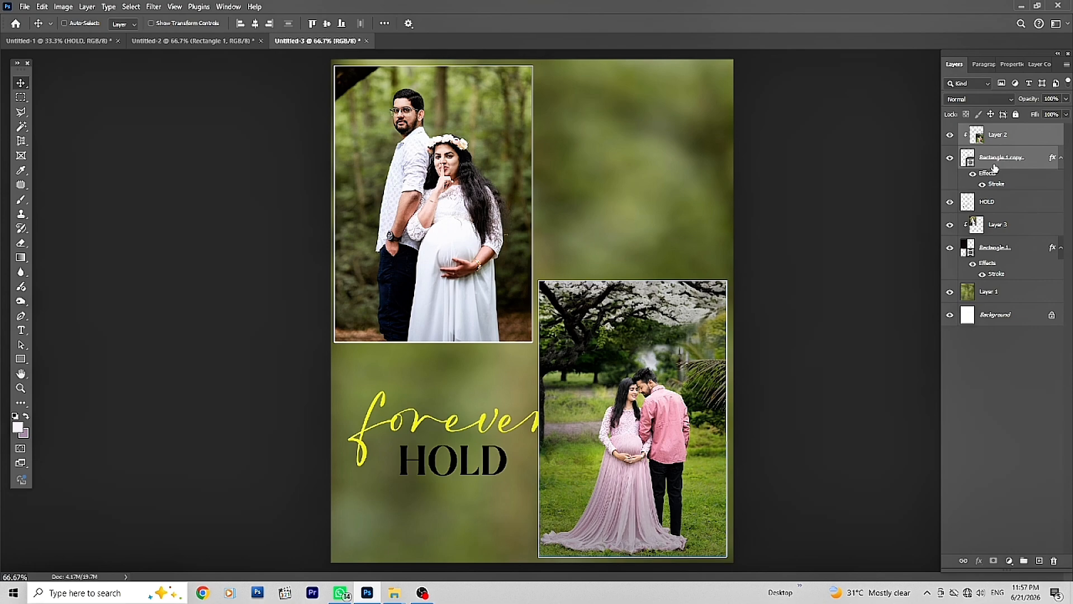
key("ctrl+bracketleft")
key("ctrl+bracketleft")
key("ctrl+bracketright")
key("ctrl+bracketright")
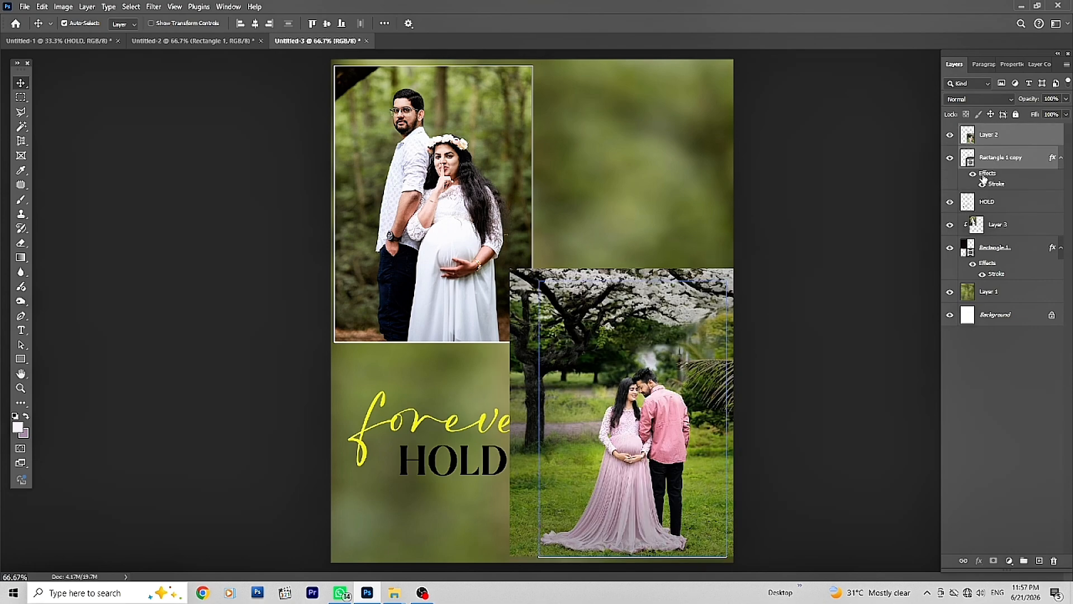
key("ctrl+bracketleft")
key("ctrl+bracketleft")
key("ctrl+bracketright")
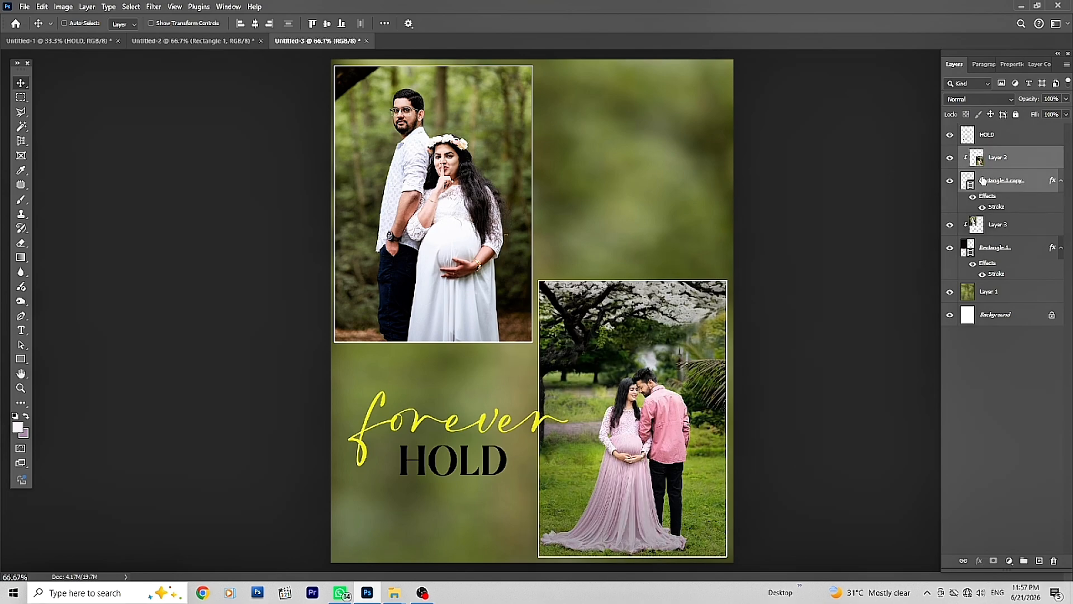
left_click(638, 248)
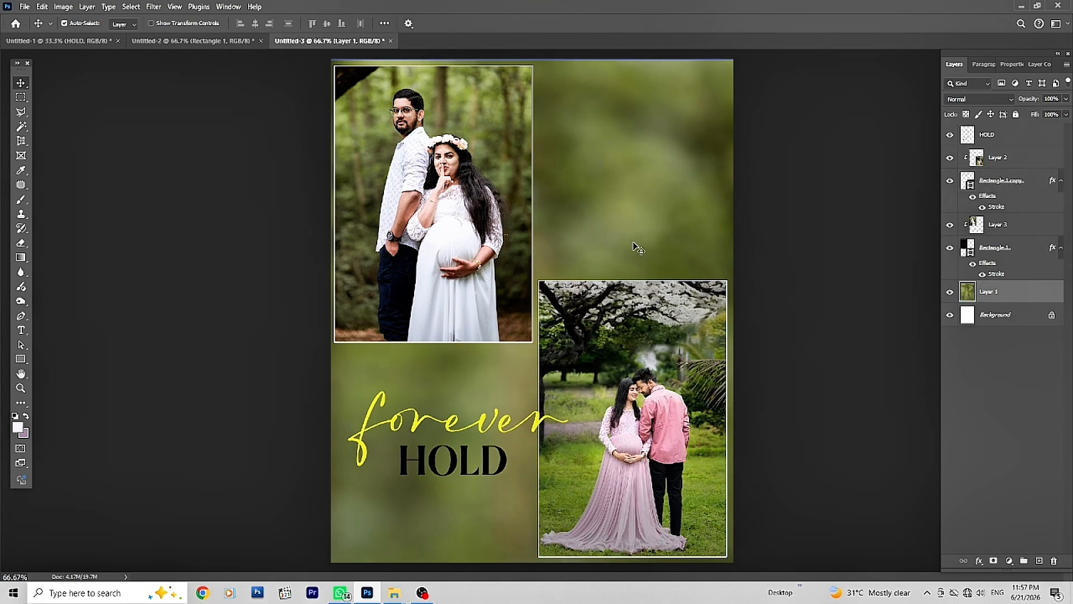